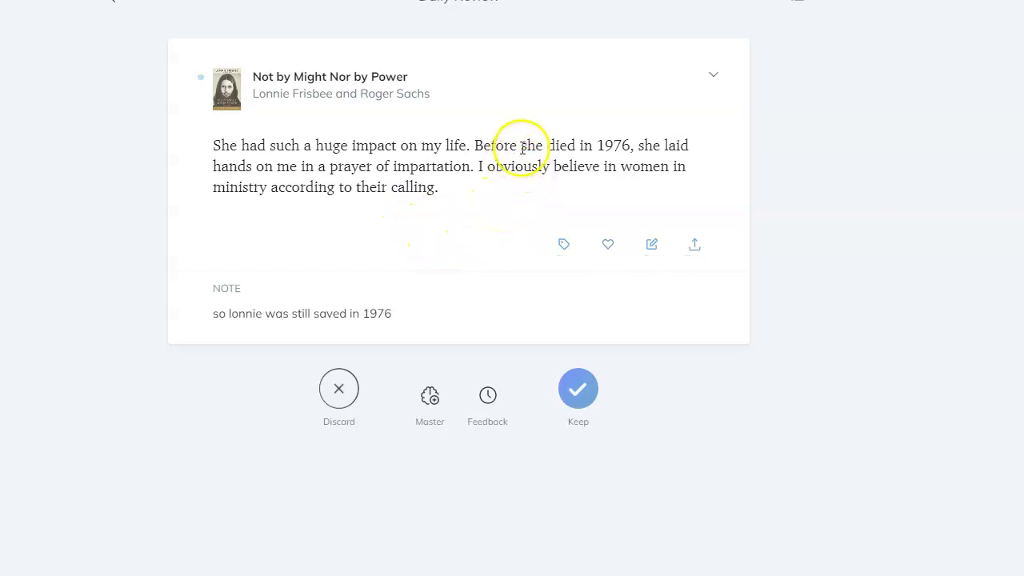
# - Turn the Not by Might Nor by Power highlight into a question-and-answer flashcard asking "when did Kathryn Kuhlman die", using the highlight text as answer
pyautogui.moveTo(517, 144); pyautogui.dragTo(621, 136)
pyautogui.click(429, 396)
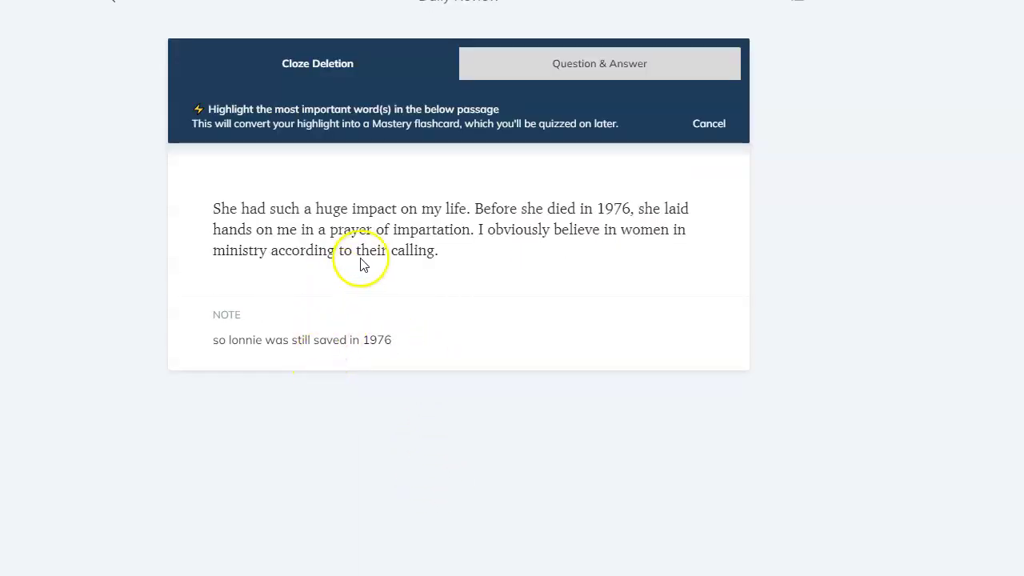
pyautogui.click(596, 64)
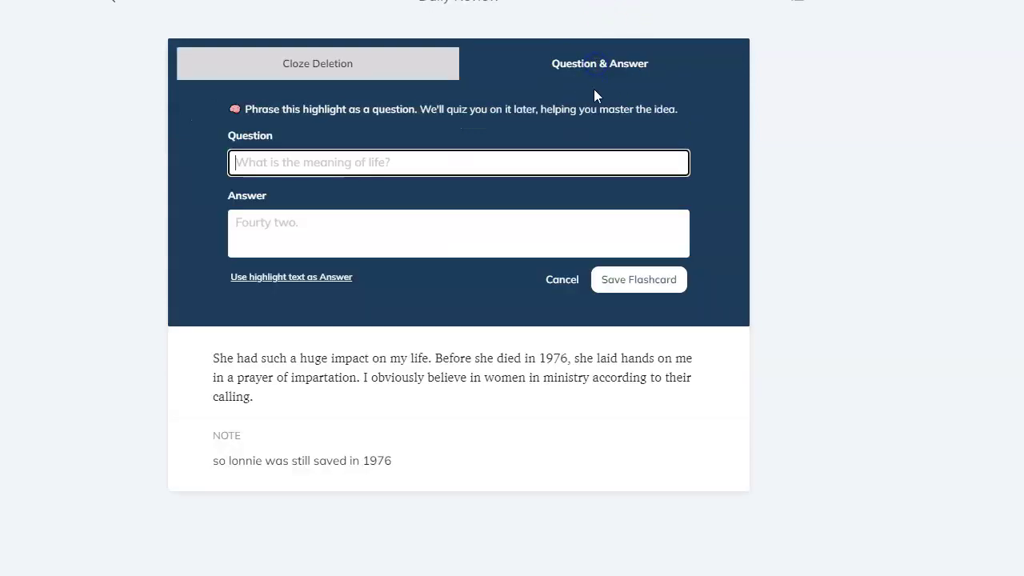
pyautogui.click(384, 161)
pyautogui.write('whend')
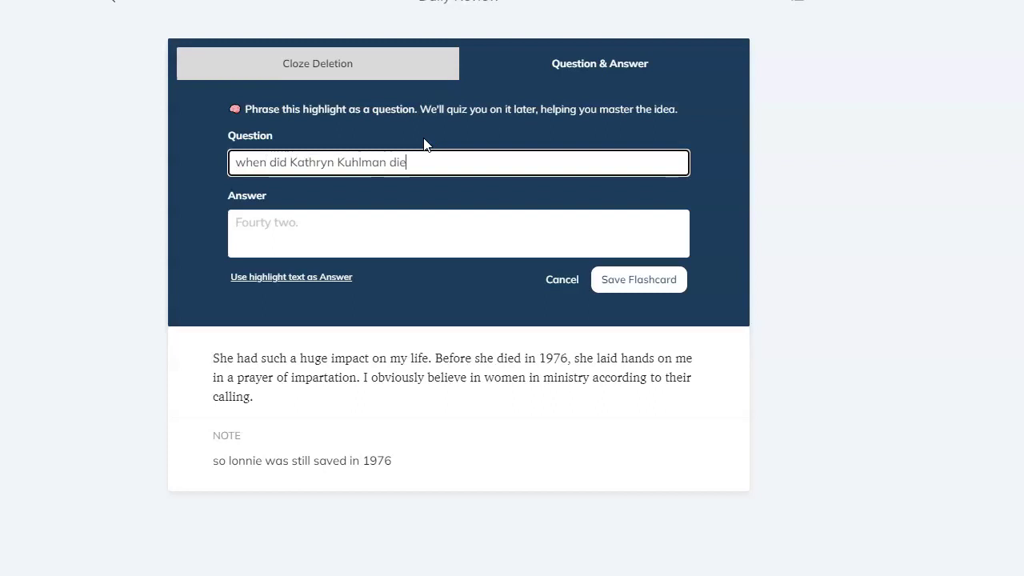
pyautogui.click(293, 277)
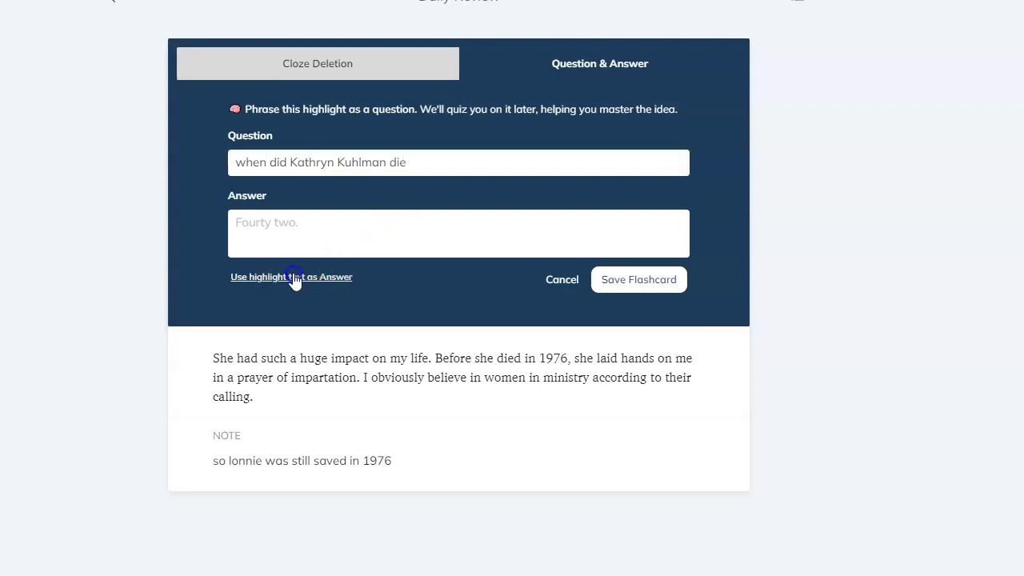
pyautogui.click(636, 296)
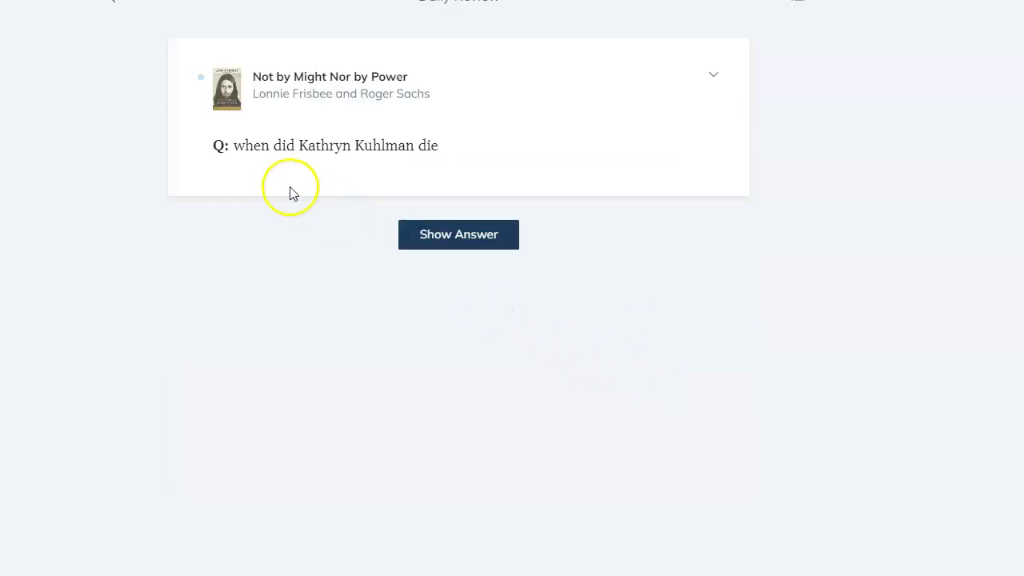
# - Reveal the new flashcard's answer and schedule the highlight to be shown again Someday
pyautogui.click(470, 233)
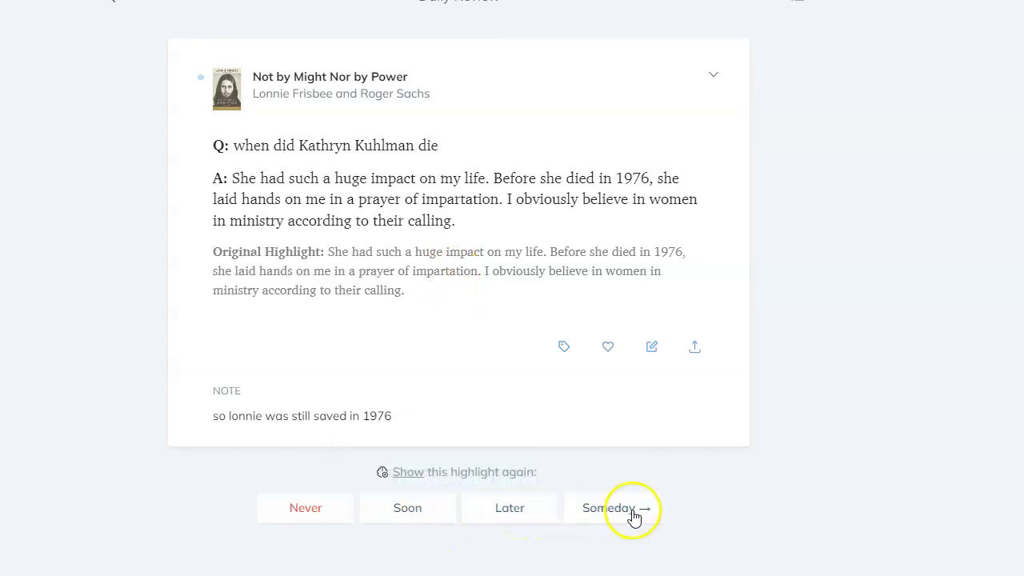
pyautogui.click(607, 520)
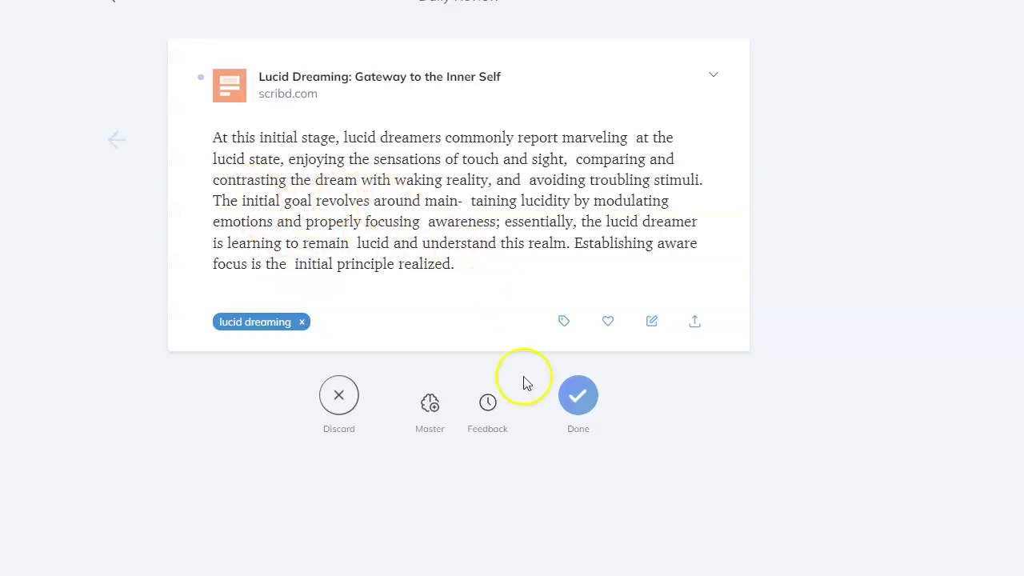
# - Mark the Lucid Dreaming highlight as done and open sharing for the highlight about the Holy Spirit and demons
pyautogui.click(587, 404)
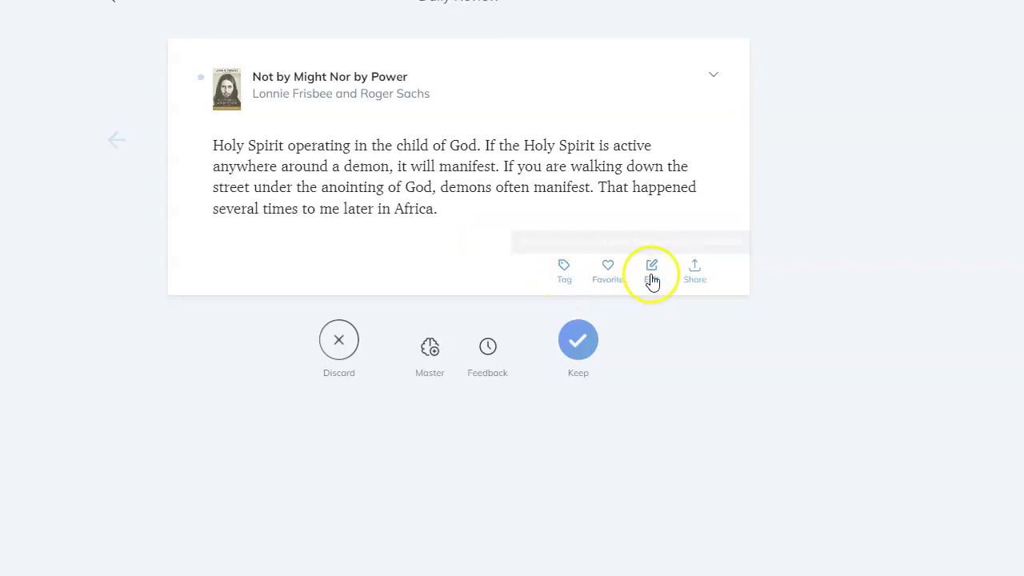
pyautogui.click(696, 276)
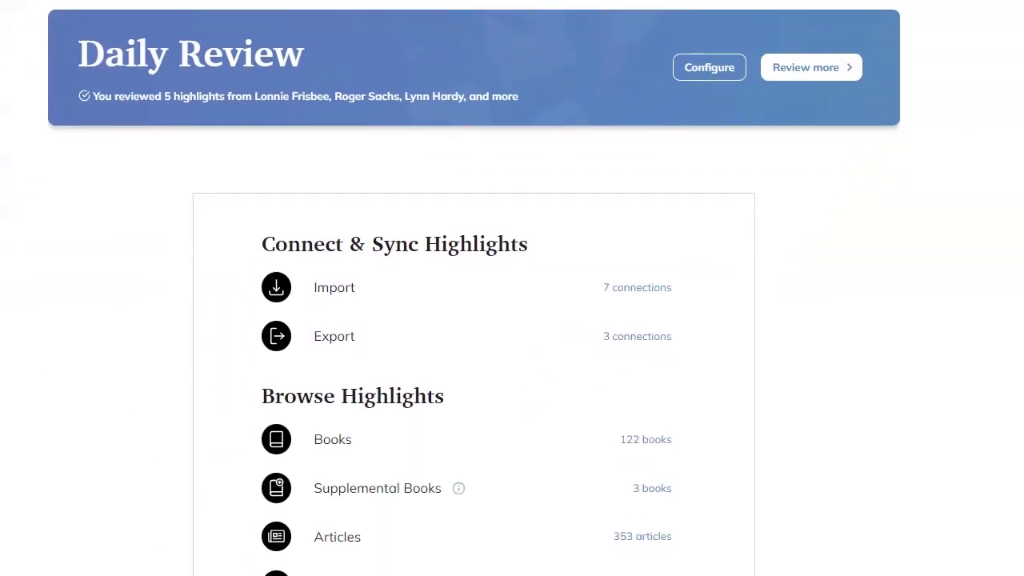
# - Open the highlight import page and examine the connected sources, the services available to sync, and the import and upload options
pyautogui.click(352, 287)
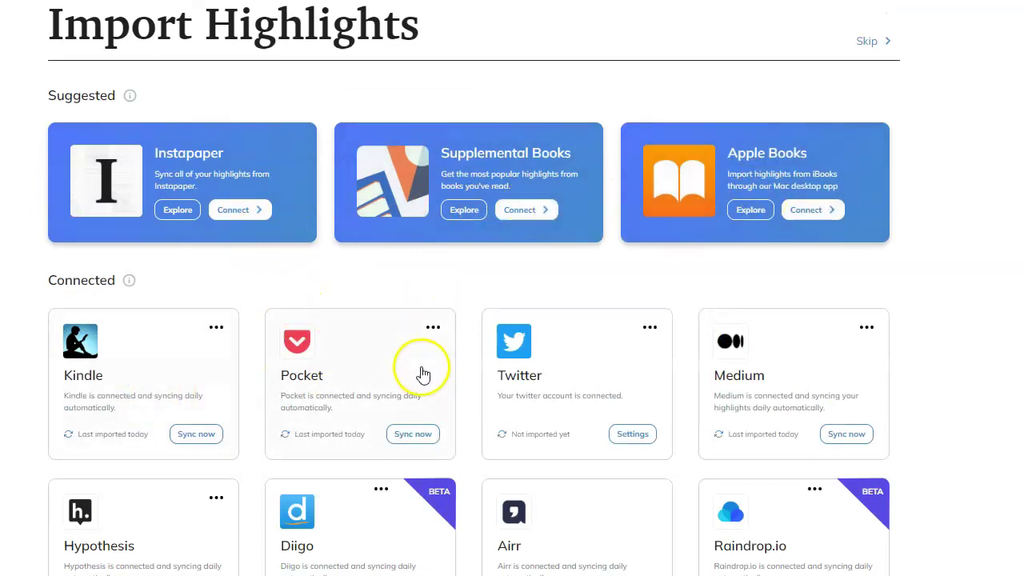
pyautogui.scroll(-3, 543, 440)
pyautogui.scroll(-1, 548, 442)
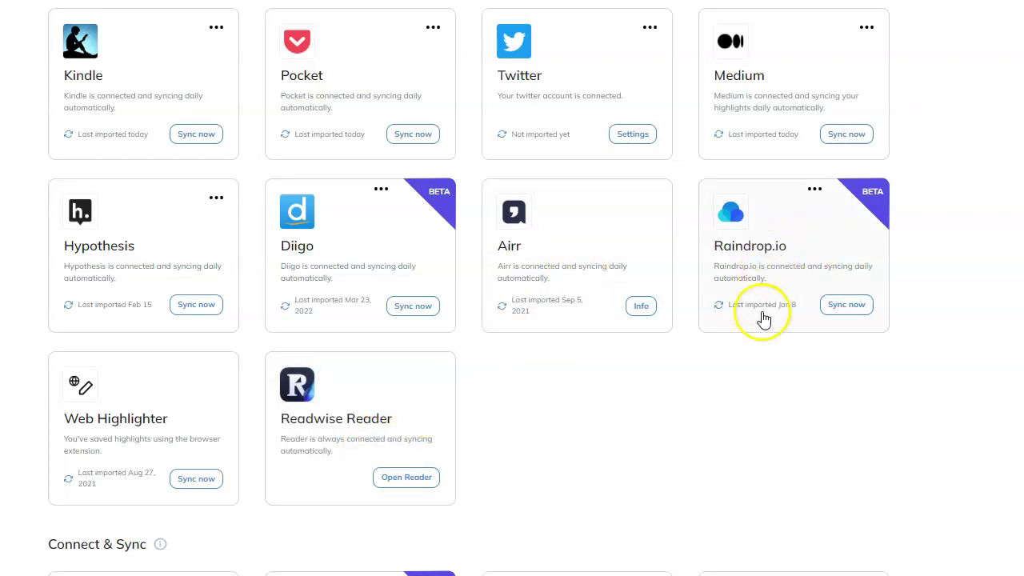
pyautogui.scroll(-3, 489, 424)
pyautogui.scroll(3, 486, 418)
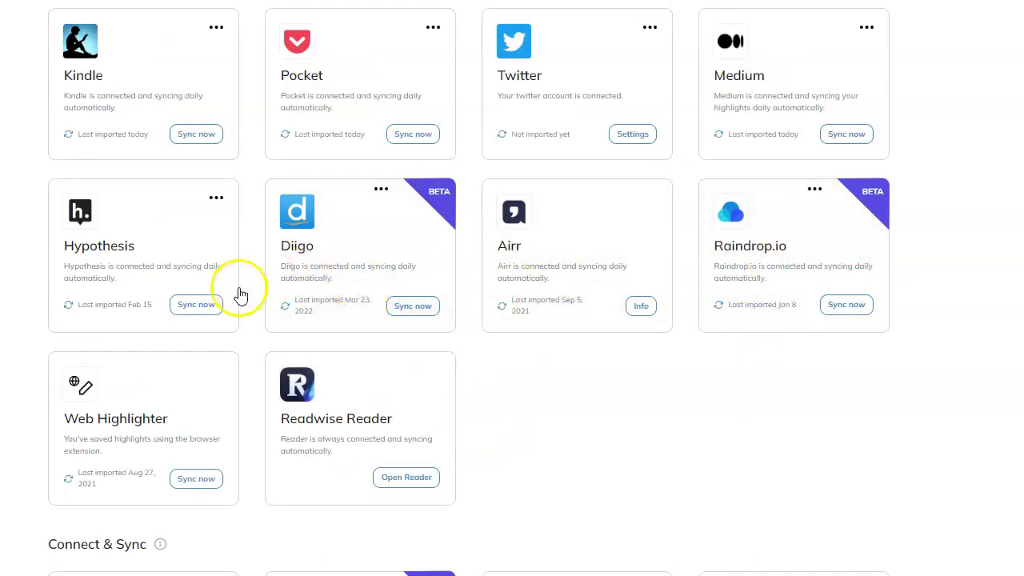
pyautogui.scroll(-3, 155, 294)
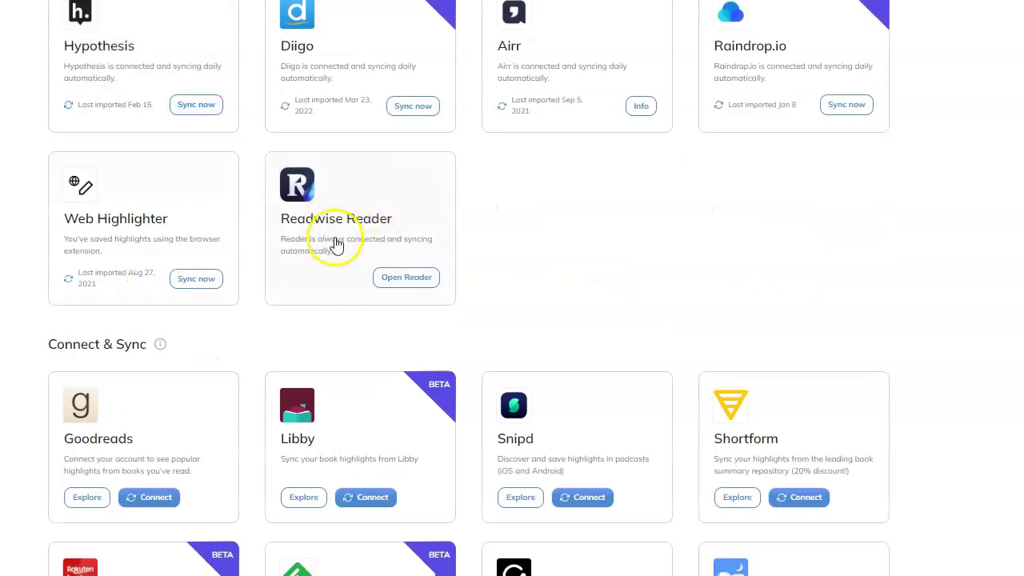
pyautogui.scroll(-3, 380, 235)
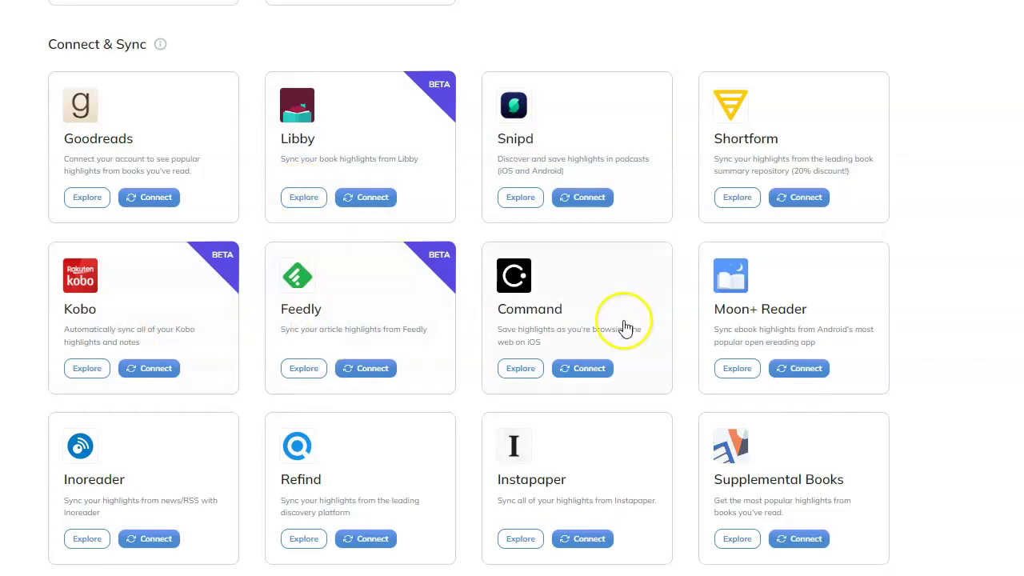
pyautogui.scroll(-1, 632, 320)
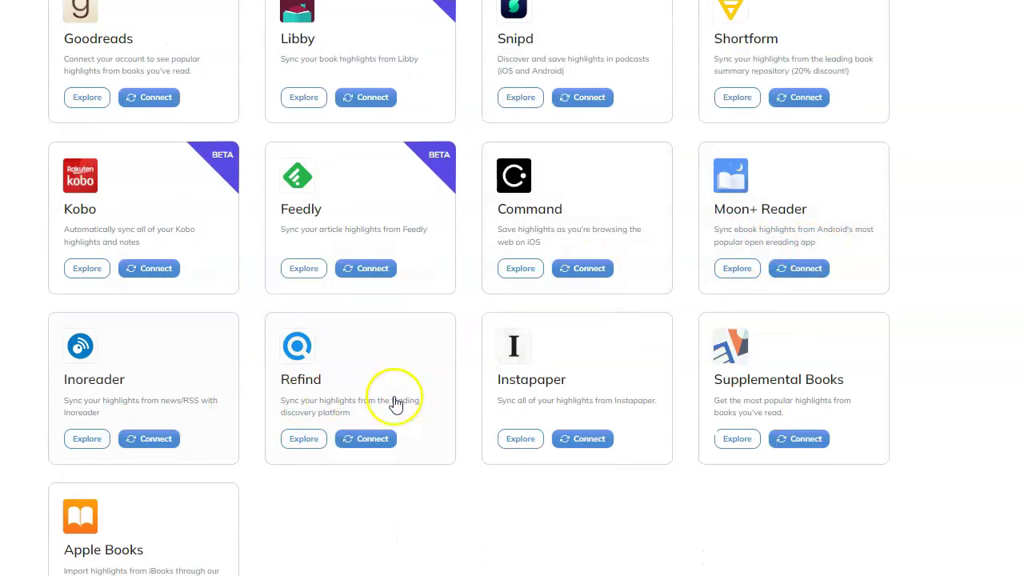
pyautogui.scroll(-3, 632, 387)
pyautogui.scroll(-3, 578, 386)
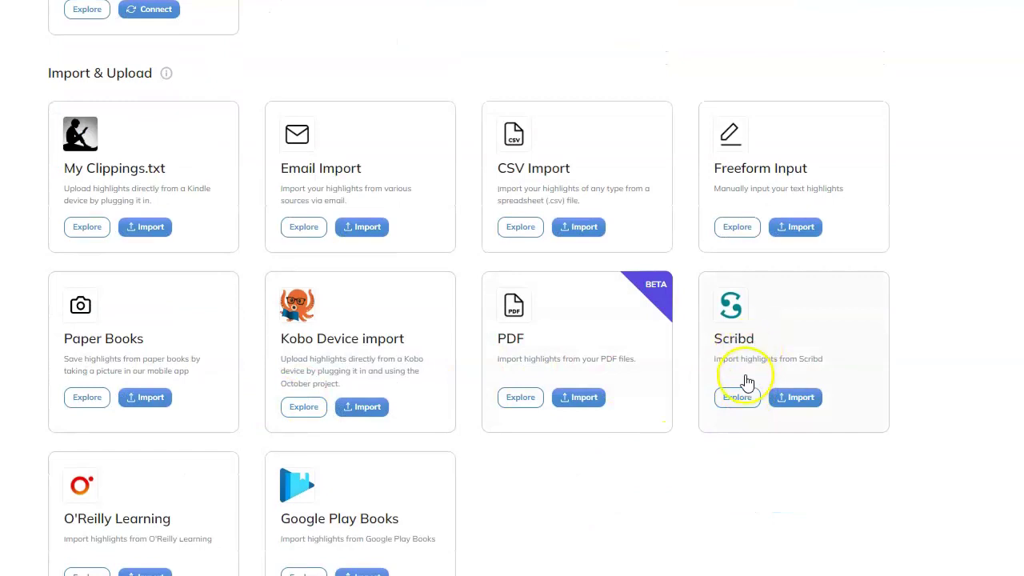
pyautogui.scroll(-1, 716, 368)
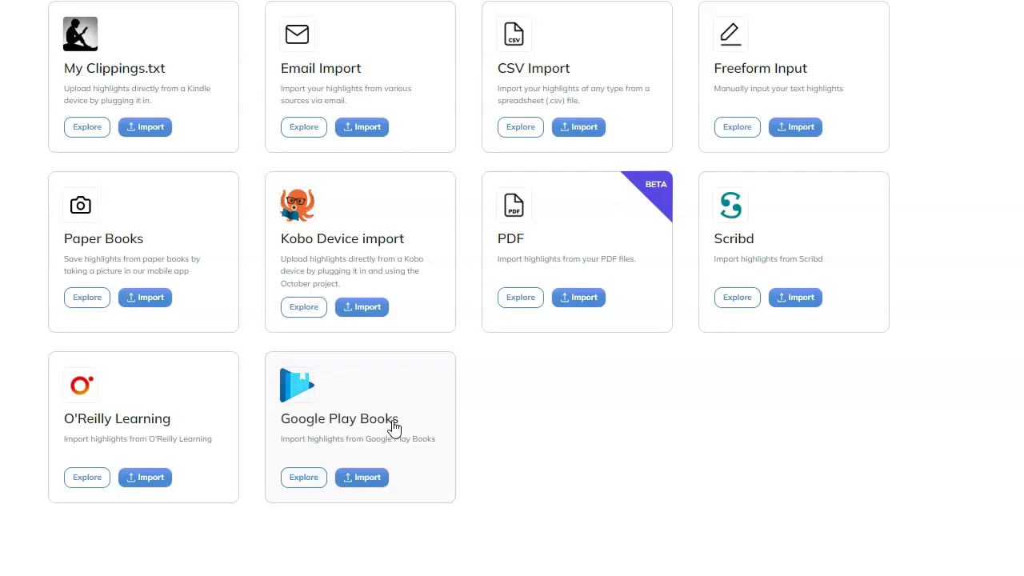
pyautogui.click(370, 479)
# - Open the highlight export page and examine the connected apps, the services available to sync, and the file export formats
pyautogui.click(845, 536)
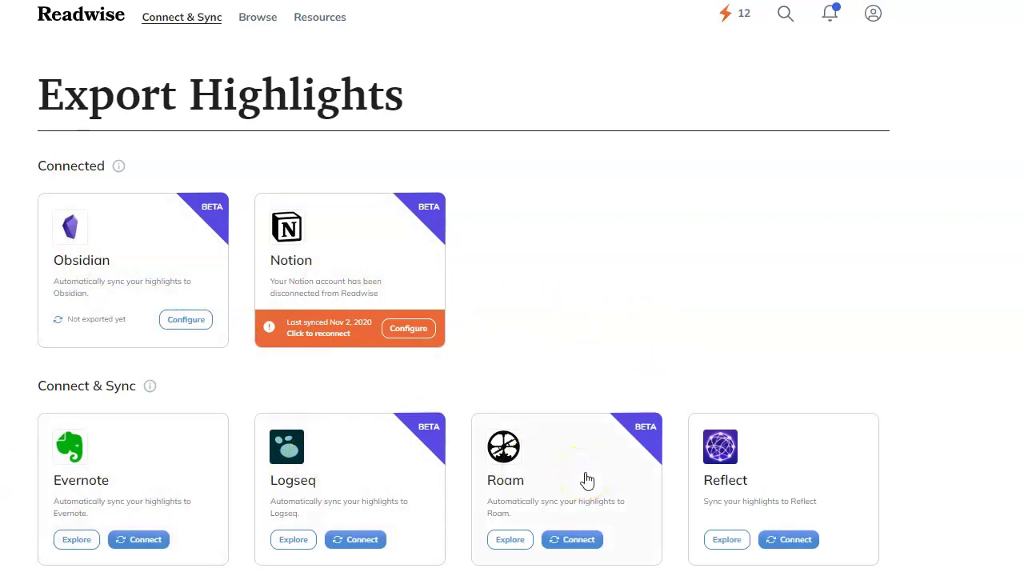
pyautogui.scroll(-2, 587, 480)
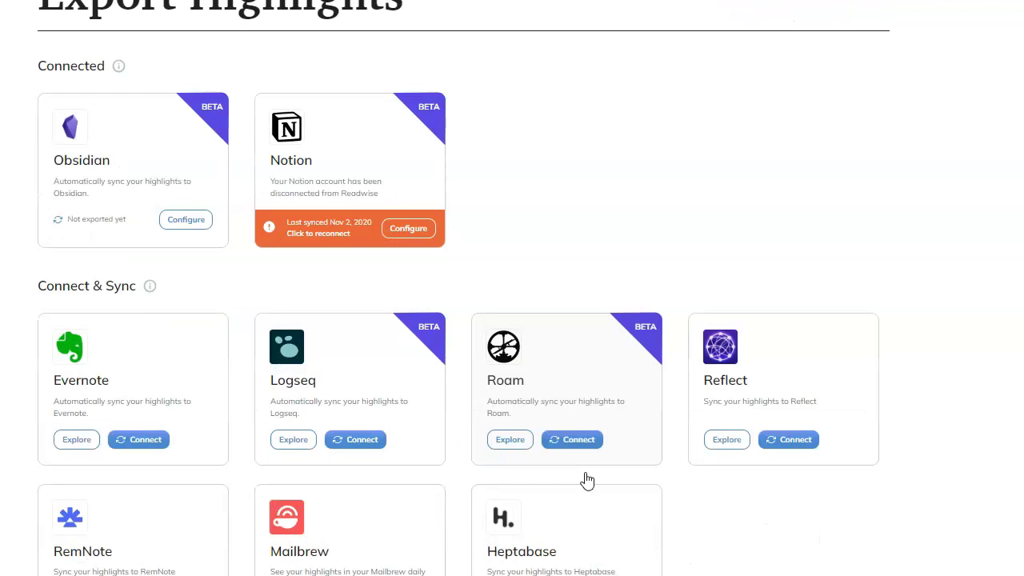
pyautogui.scroll(-2, 813, 473)
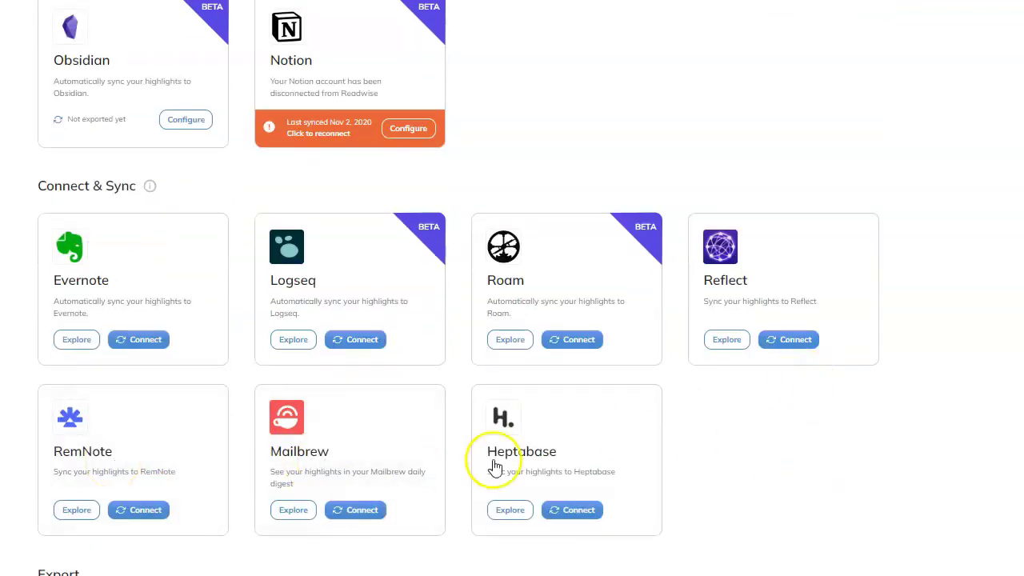
pyautogui.scroll(-4, 598, 462)
pyautogui.scroll(-2, 598, 462)
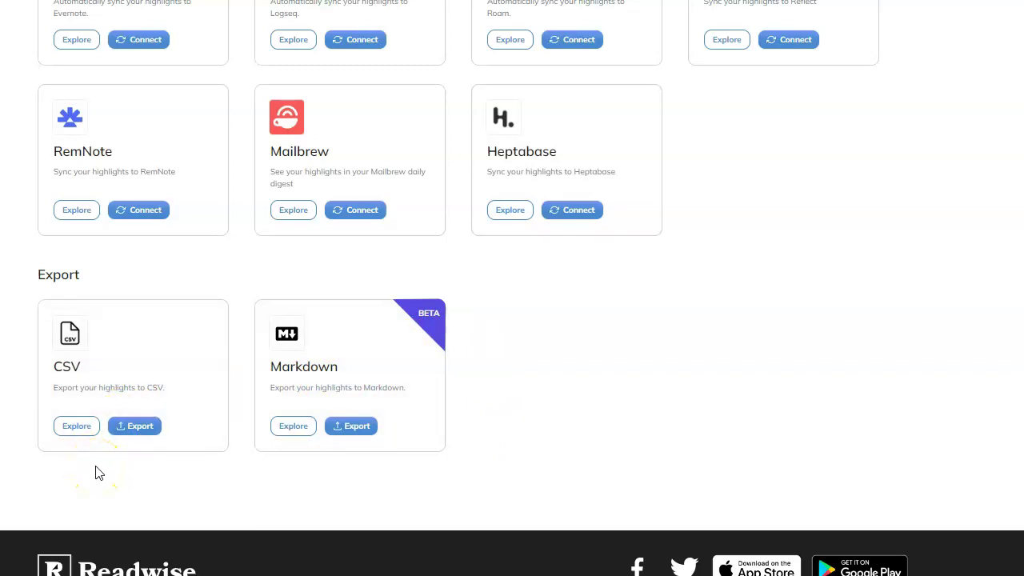
pyautogui.scroll(1, 99, 473)
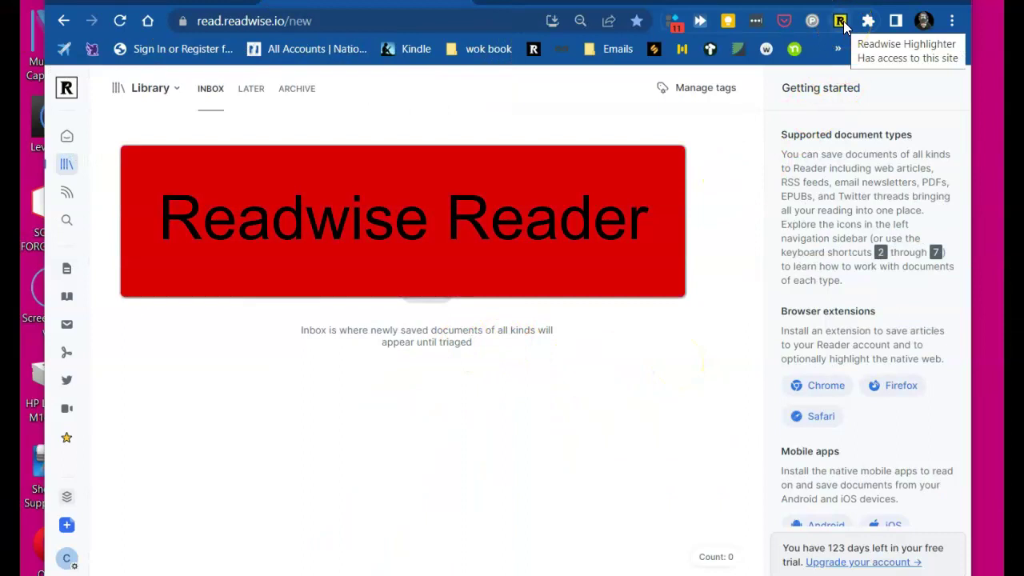
# - View the Later and Archive lists in the Reader library and return to the Inbox
pyautogui.click(839, 24)
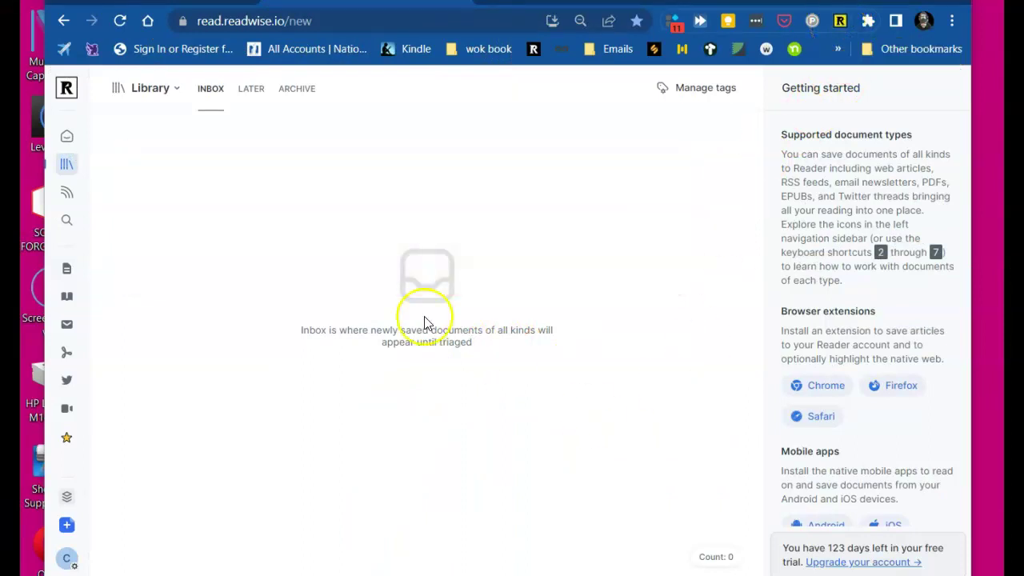
pyautogui.click(248, 90)
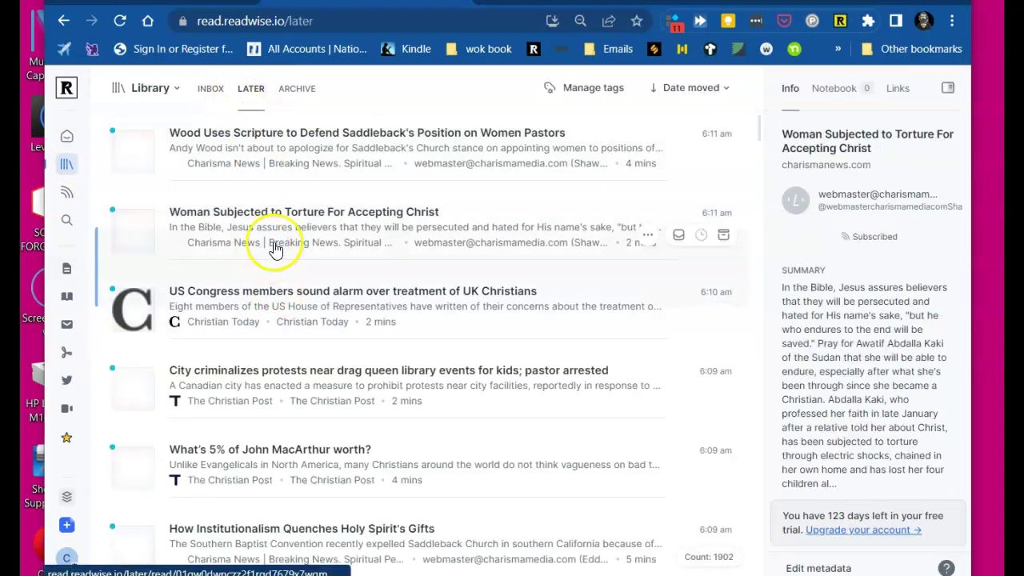
pyautogui.click(298, 89)
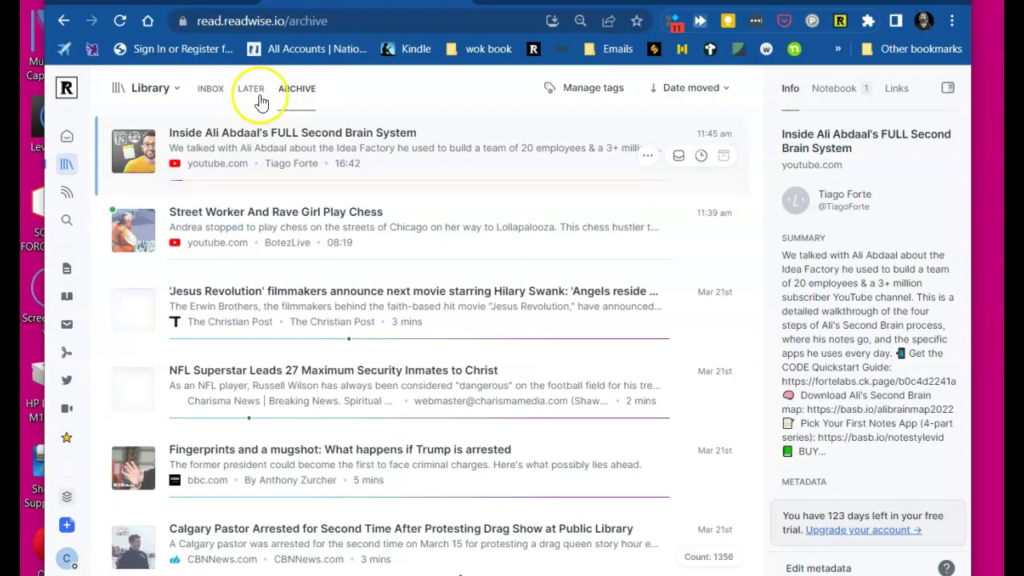
pyautogui.click(211, 92)
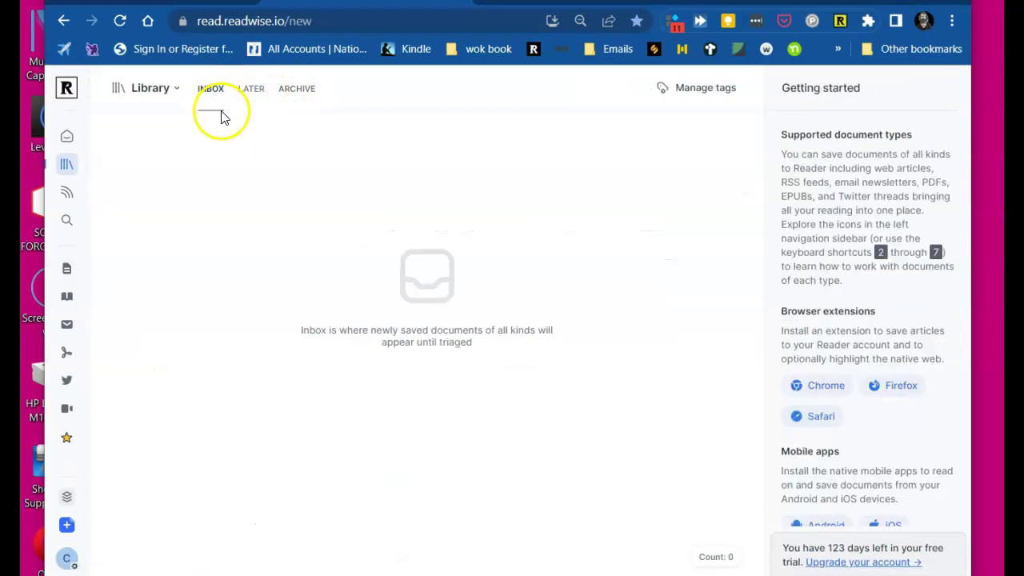
# - Switch to YouTube, save the video "How to Organise your Life - Building a Second Brain" with Readwise Highlighter, and open it in Reader
pyautogui.click(571, 2)
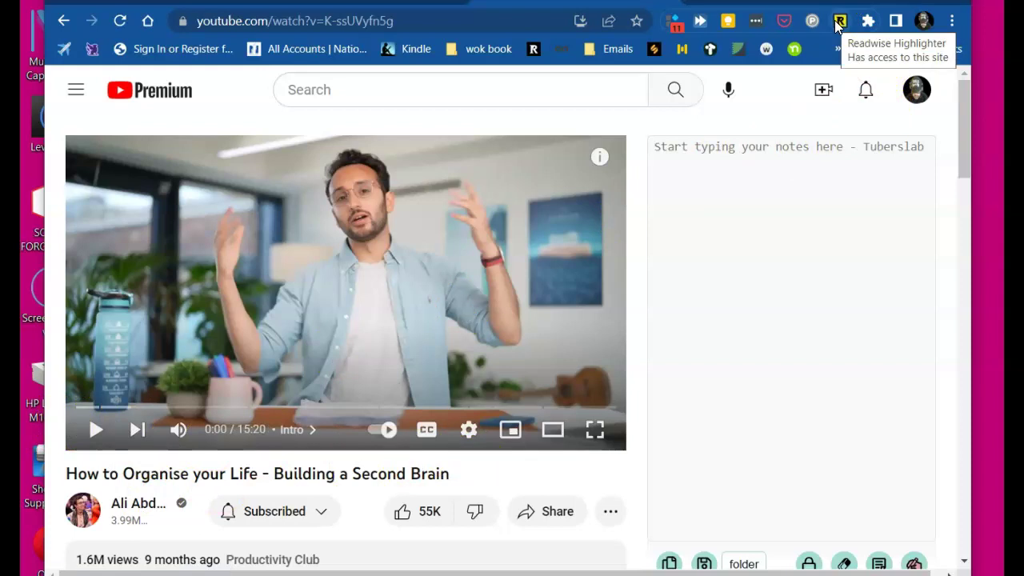
pyautogui.click(838, 21)
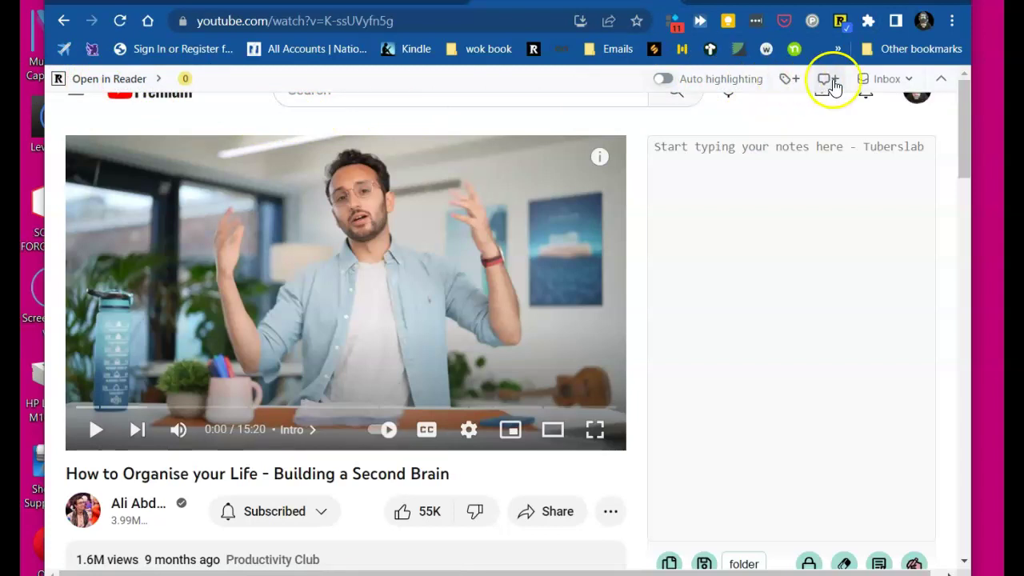
pyautogui.click(916, 80)
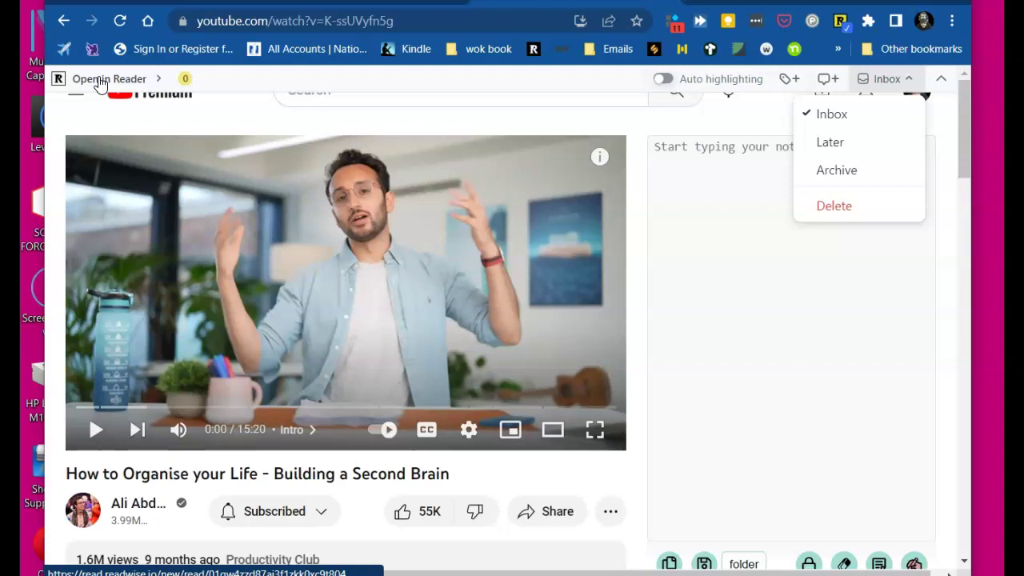
pyautogui.click(100, 81)
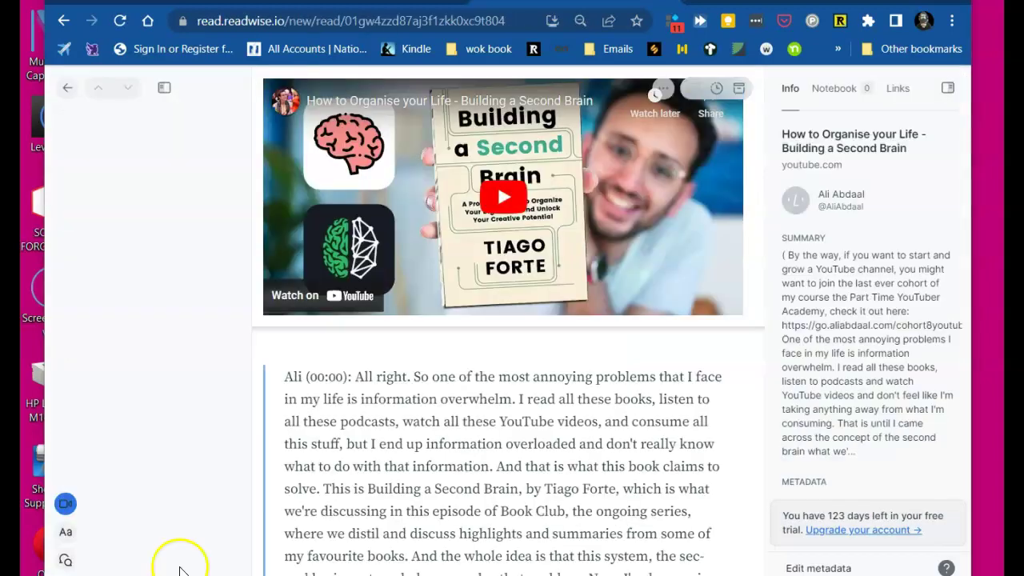
# - Highlight the passage from "up information overloaded" to "This is Building a Second" in the opening paragraph of the video transcript
pyautogui.scroll(-3, 367, 464)
pyautogui.scroll(-10, 367, 463)
pyautogui.scroll(15, 369, 468)
pyautogui.click(360, 471)
pyautogui.moveTo(360, 471); pyautogui.dragTo(488, 487)
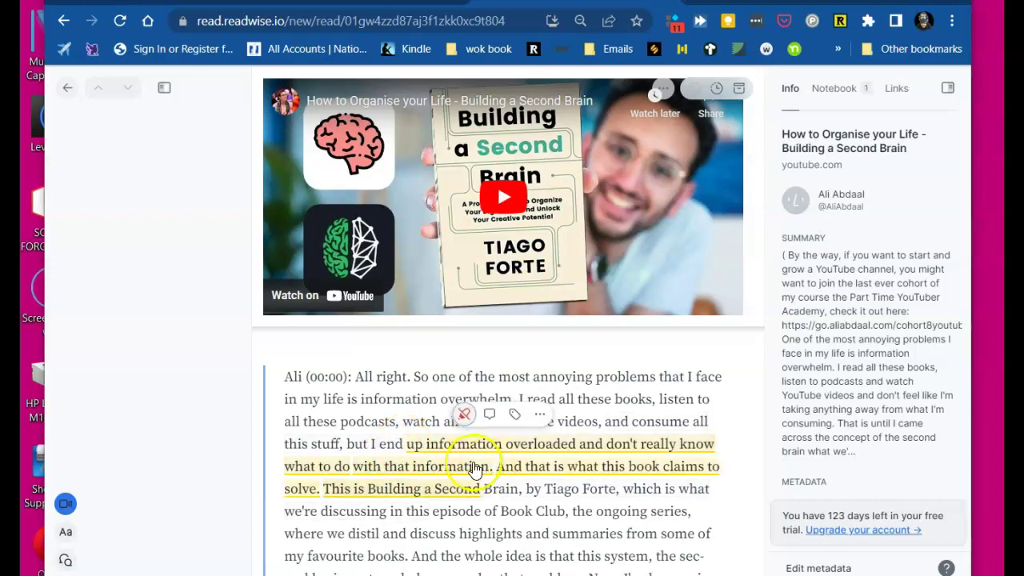
pyautogui.moveTo(564, 373); pyautogui.dragTo(635, 420)
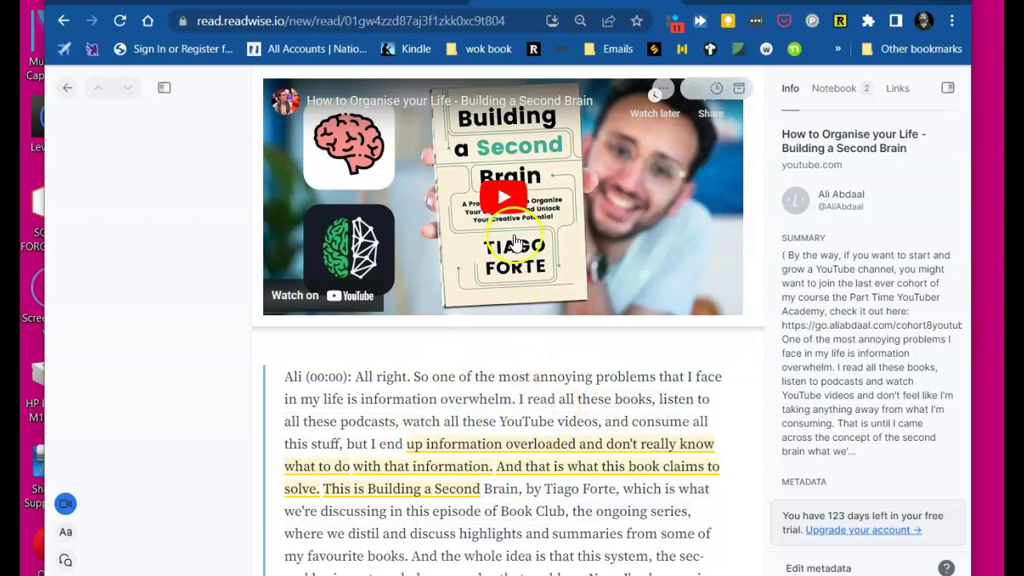
# - Play the embedded video to follow its synchronized transcript, and pause it
pyautogui.click(504, 197)
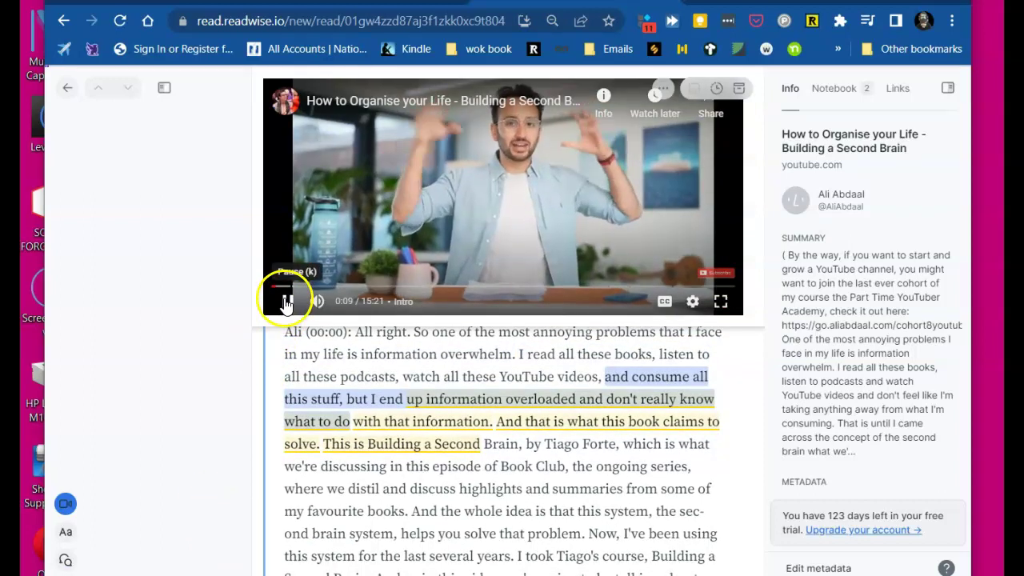
pyautogui.click(286, 301)
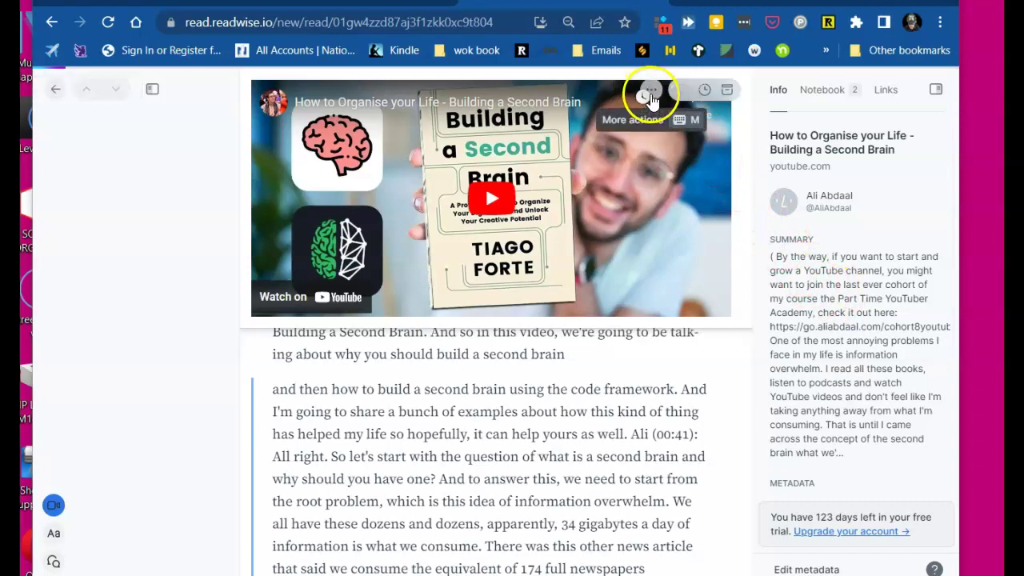
# - Invoke Ghostreader on the video document and run the "Summarize the document" prompt
pyautogui.click(652, 92)
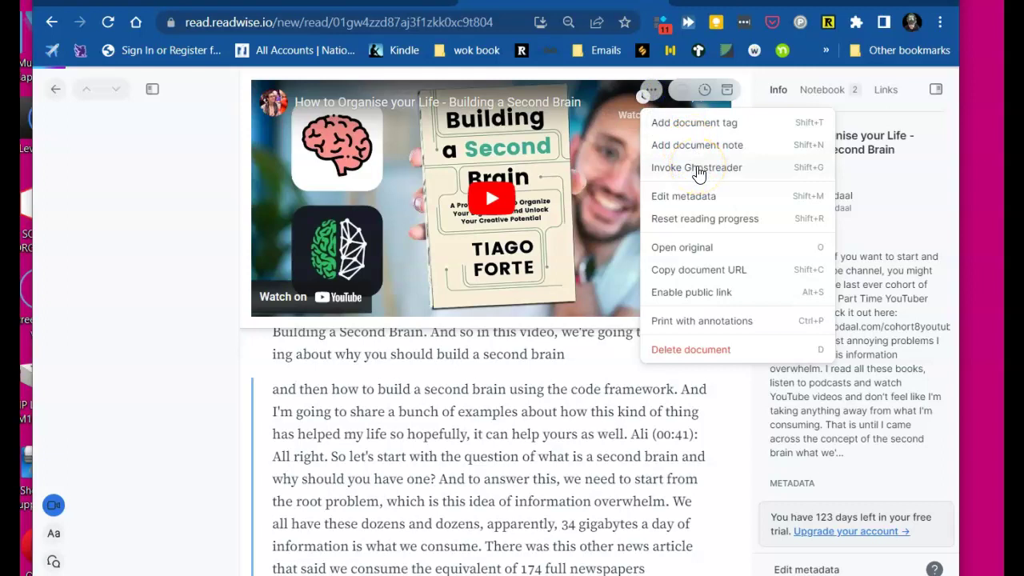
pyautogui.click(697, 168)
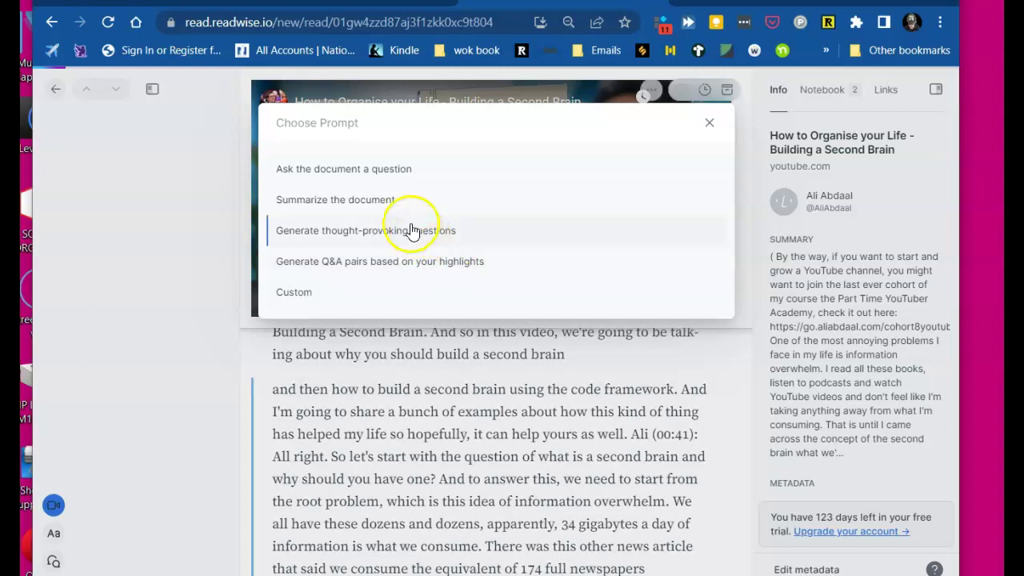
pyautogui.click(397, 204)
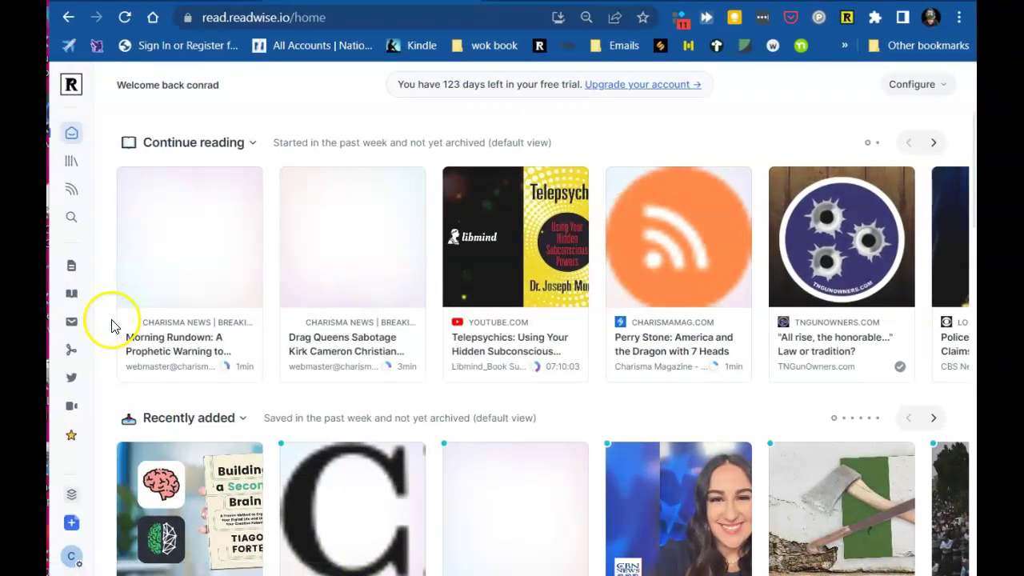
# - Look through the Reader Home sections, from Continue reading down to New in Feed
pyautogui.scroll(-6, 224, 313)
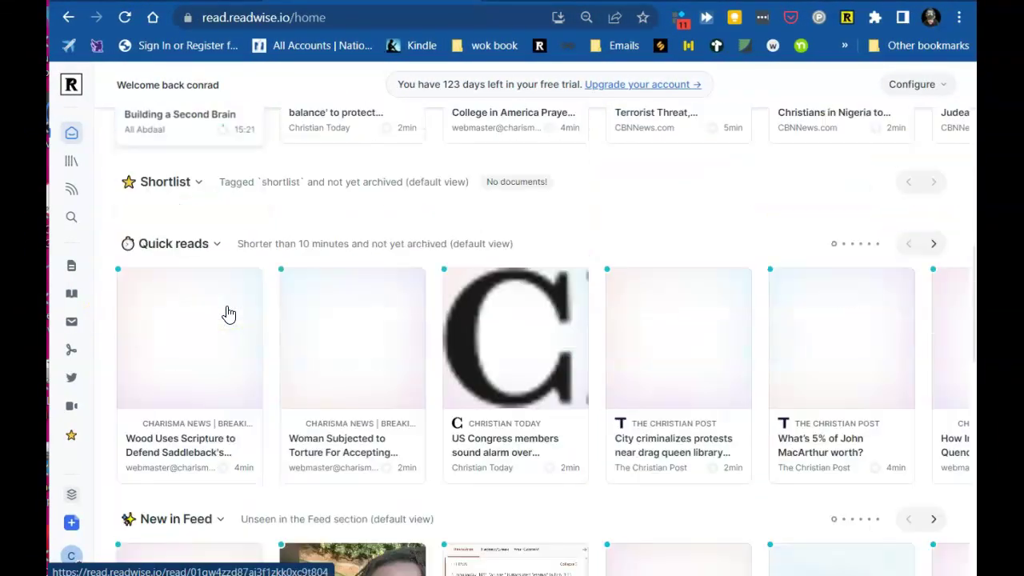
pyautogui.scroll(-2, 228, 313)
pyautogui.scroll(8, 232, 308)
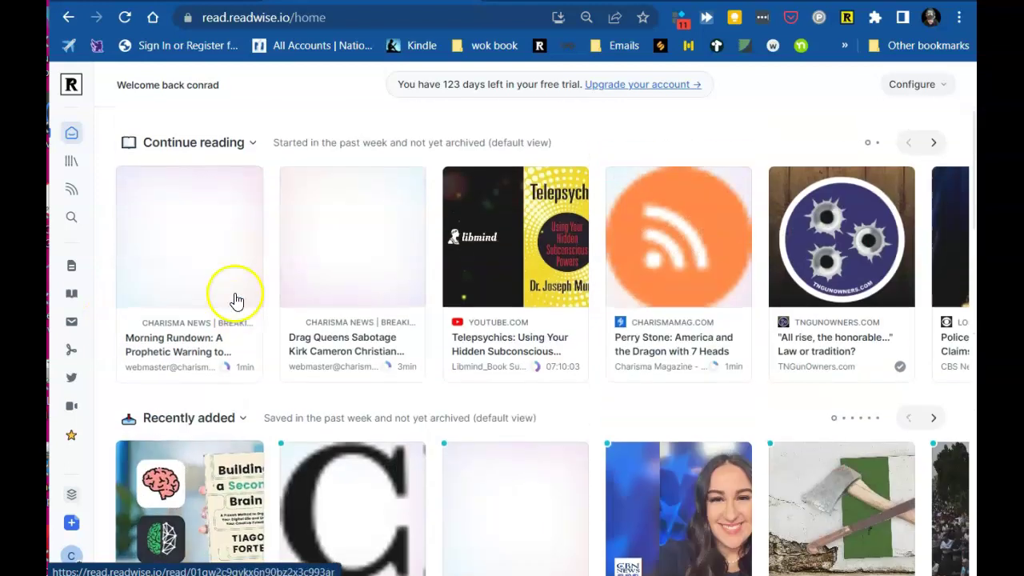
# - Open the Library and view its Inbox, Later and Archive lists
pyautogui.click(73, 163)
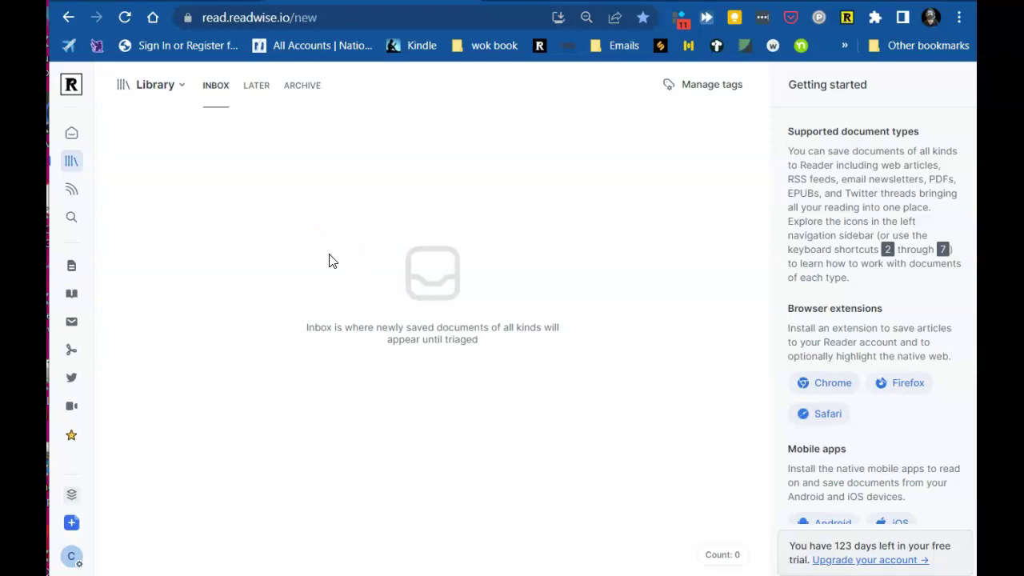
pyautogui.click(251, 93)
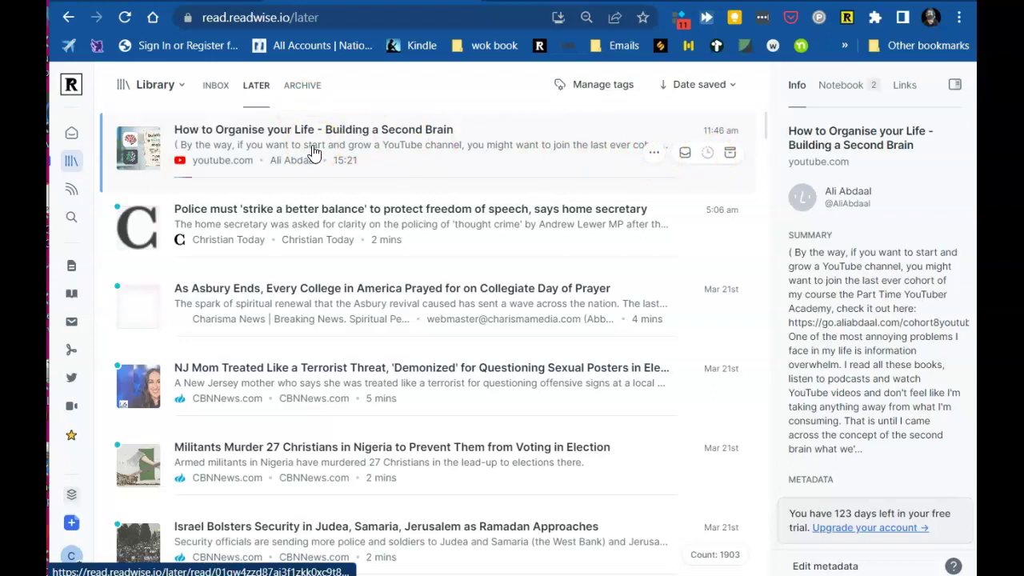
pyautogui.click(303, 85)
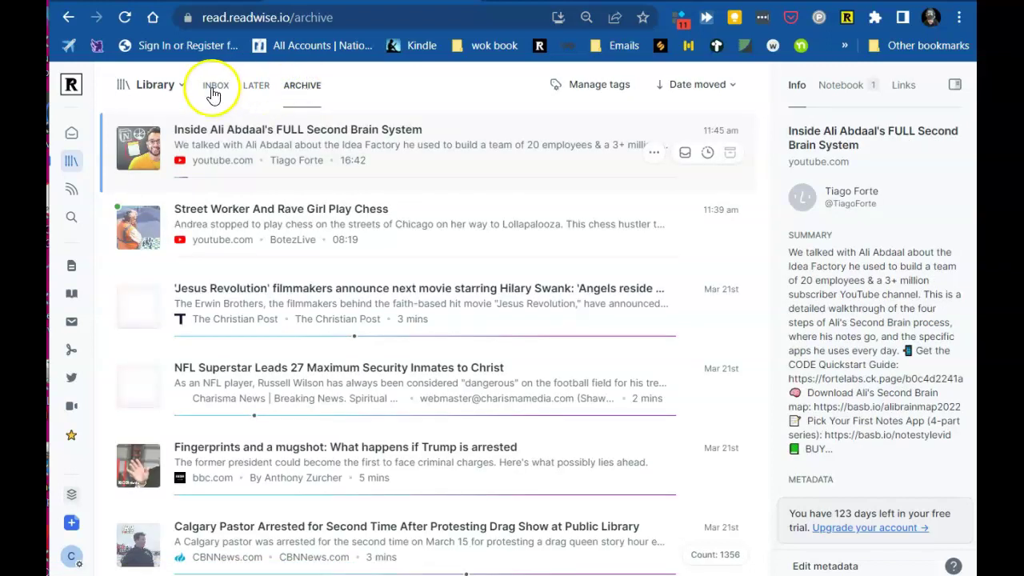
# - Open the Feed, examine the triage options on an unseen article, and compare the Unseen and Seen lists
pyautogui.click(71, 189)
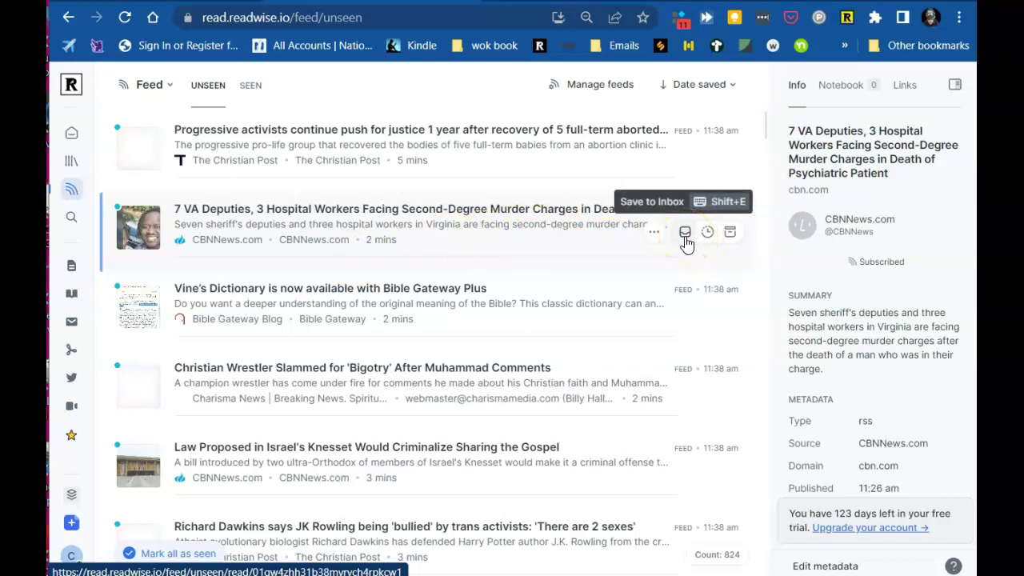
pyautogui.click(731, 236)
pyautogui.click(480, 239)
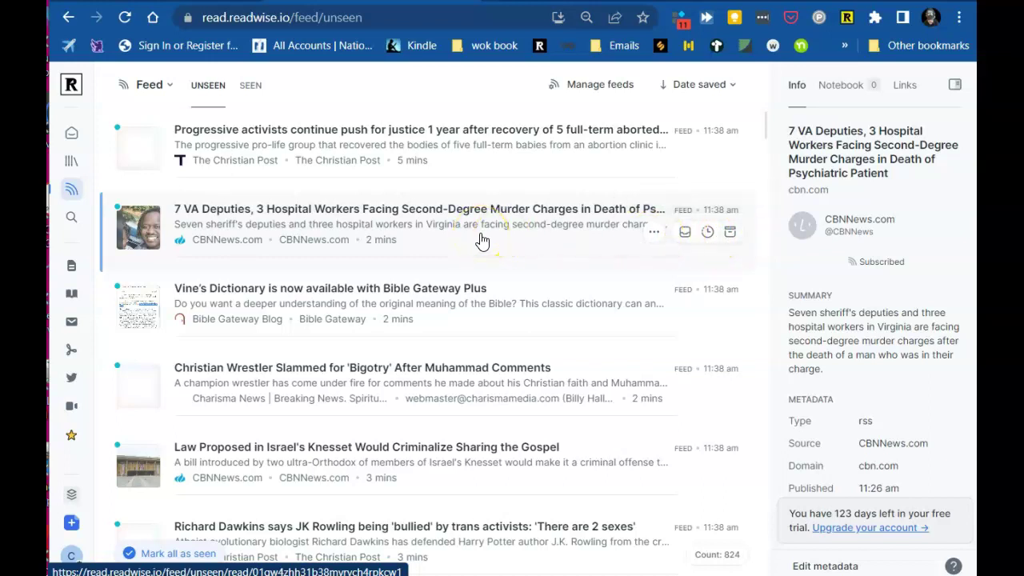
pyautogui.click(370, 210)
pyautogui.click(250, 85)
pyautogui.click(210, 92)
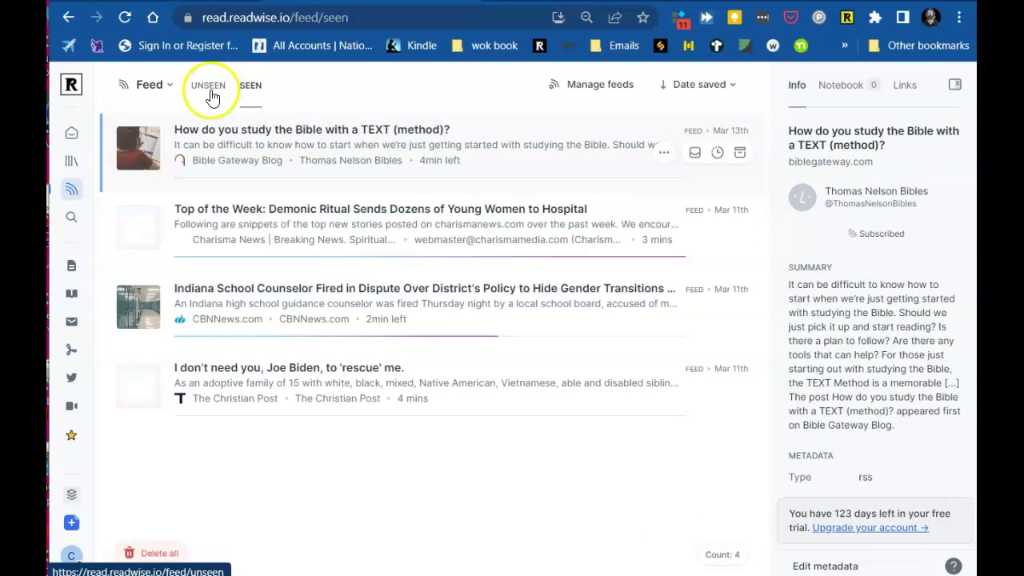
pyautogui.click(321, 240)
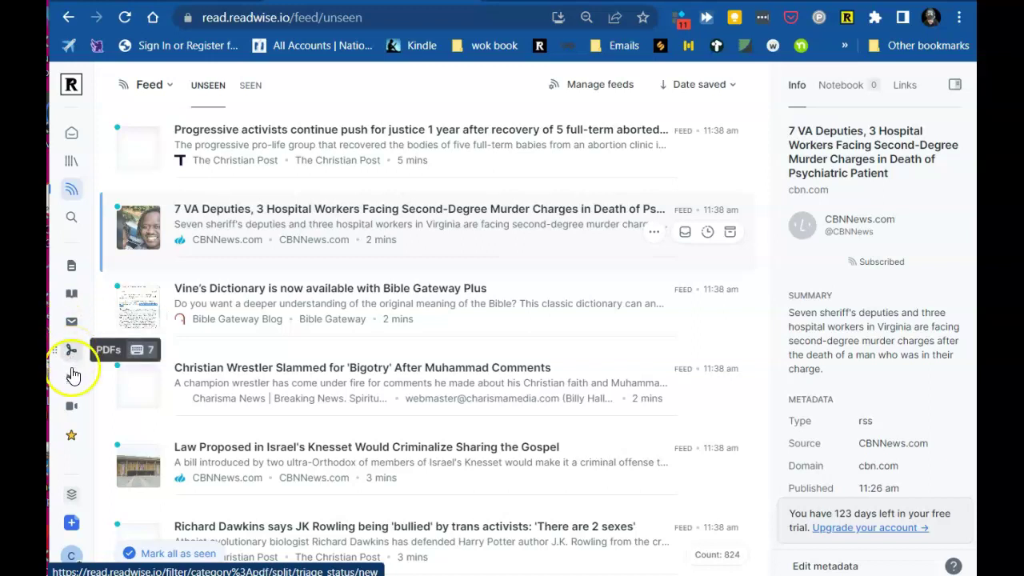
# - View the Later list of saved videos and open the management page for filtered views
pyautogui.click(72, 407)
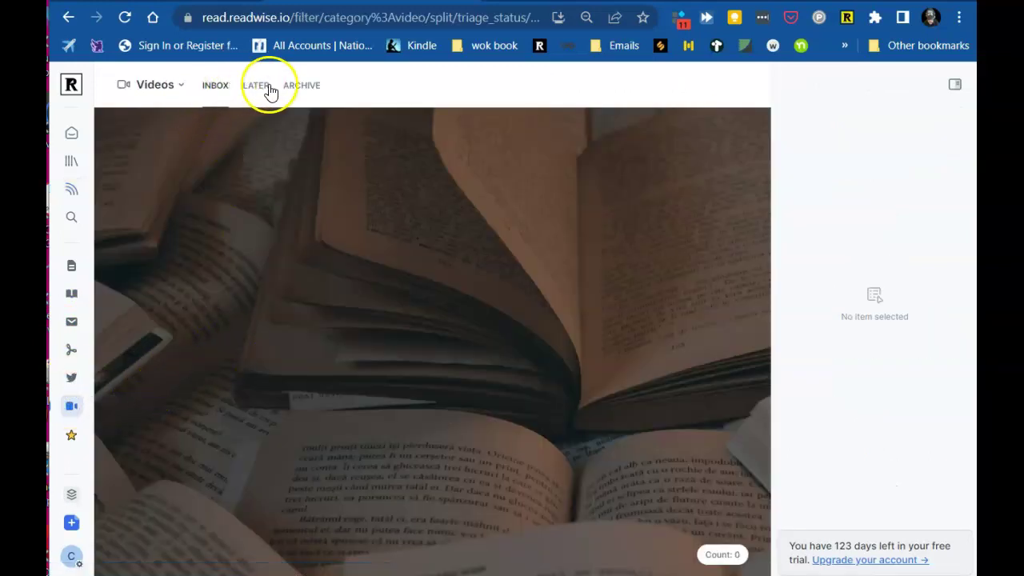
pyautogui.click(254, 91)
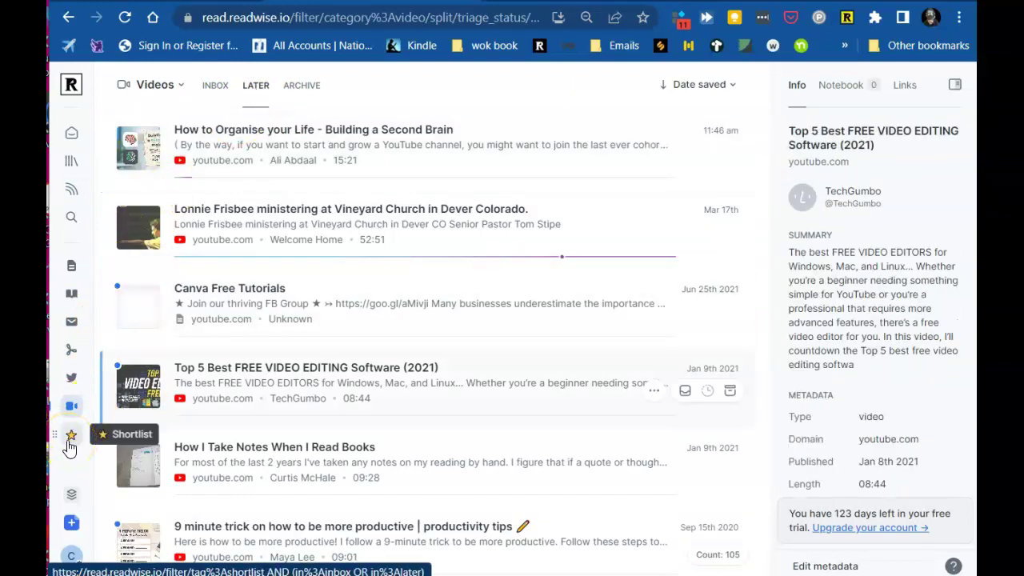
pyautogui.click(74, 496)
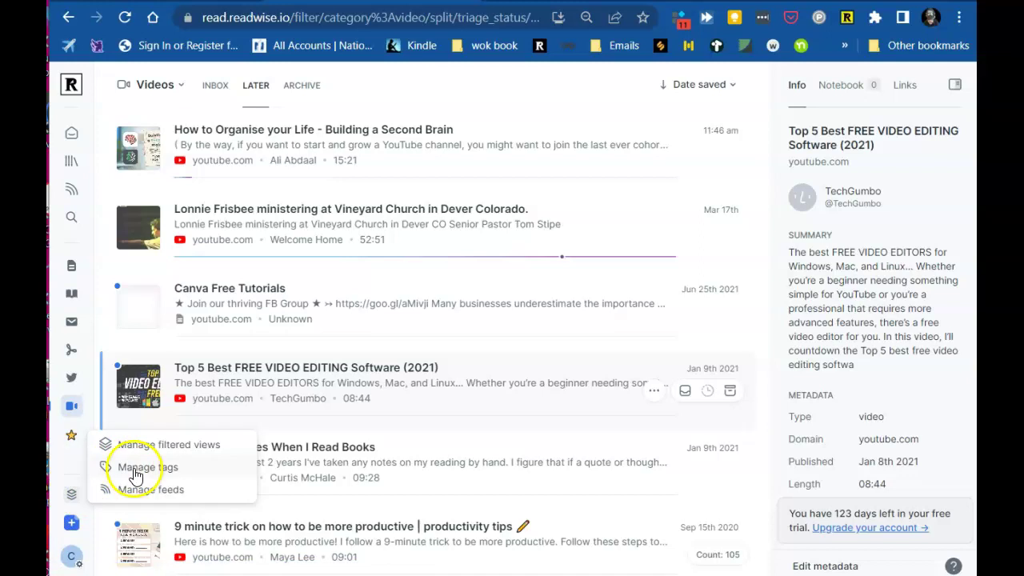
pyautogui.click(206, 450)
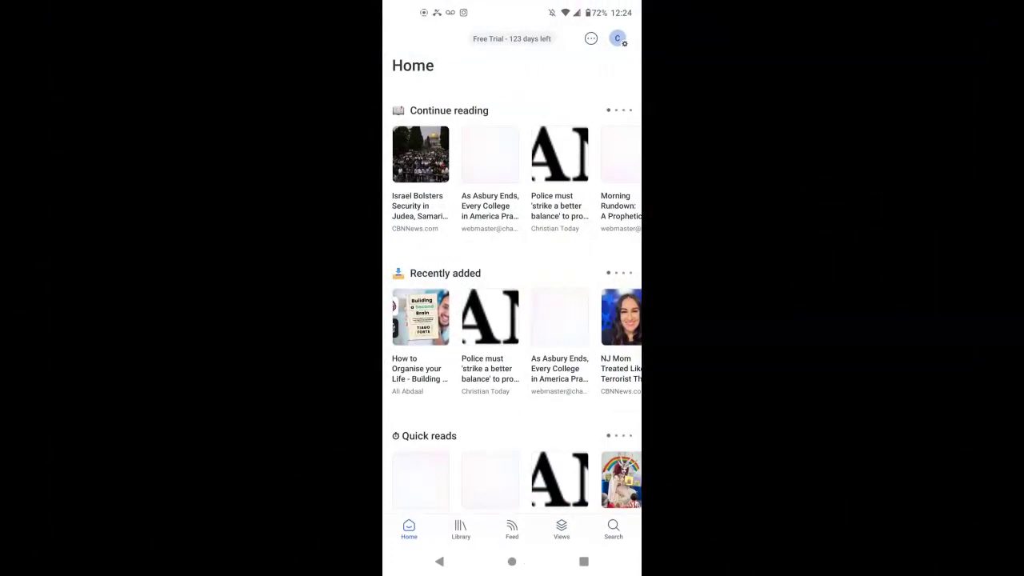
# - Switch to the Reader mobile app and look through its Home sections
pyautogui.scroll(-4, 512, 284)
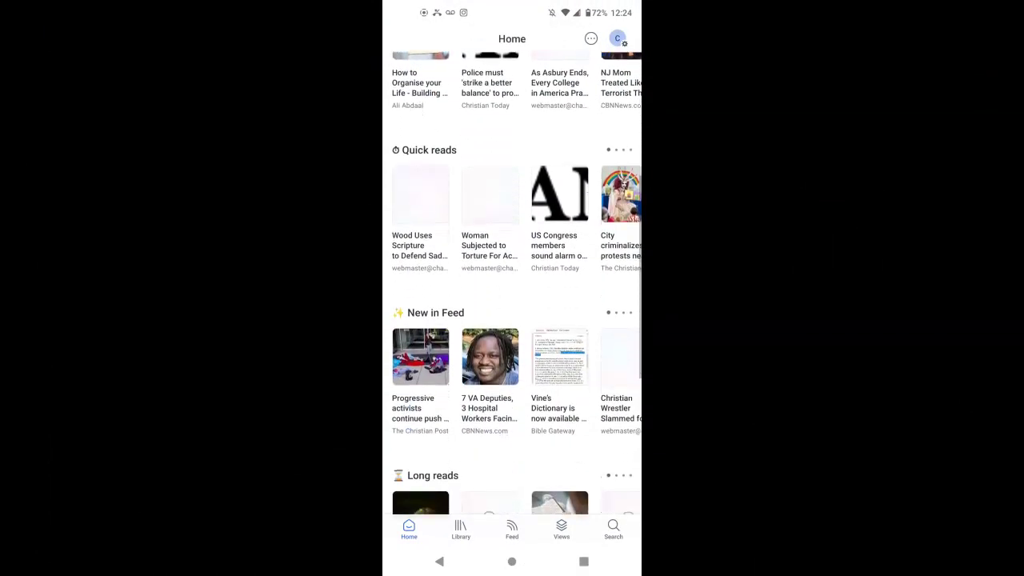
pyautogui.scroll(-3, 512, 284)
pyautogui.scroll(5, 511, 283)
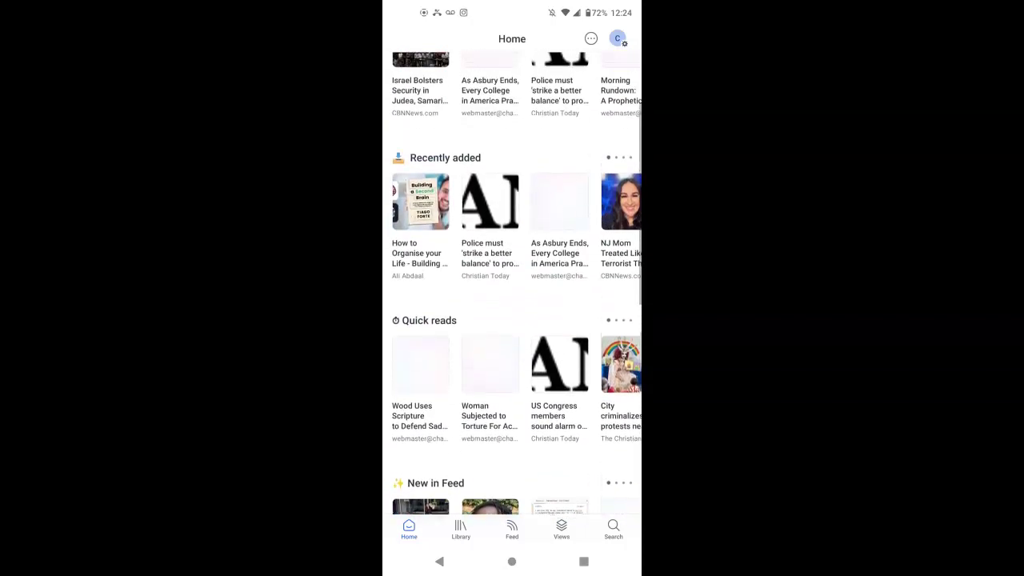
# - Open the article "How Institutionalism Quenches Holy Spirit's Gifts" from the mobile Library and have it read aloud
pyautogui.click(461, 530)
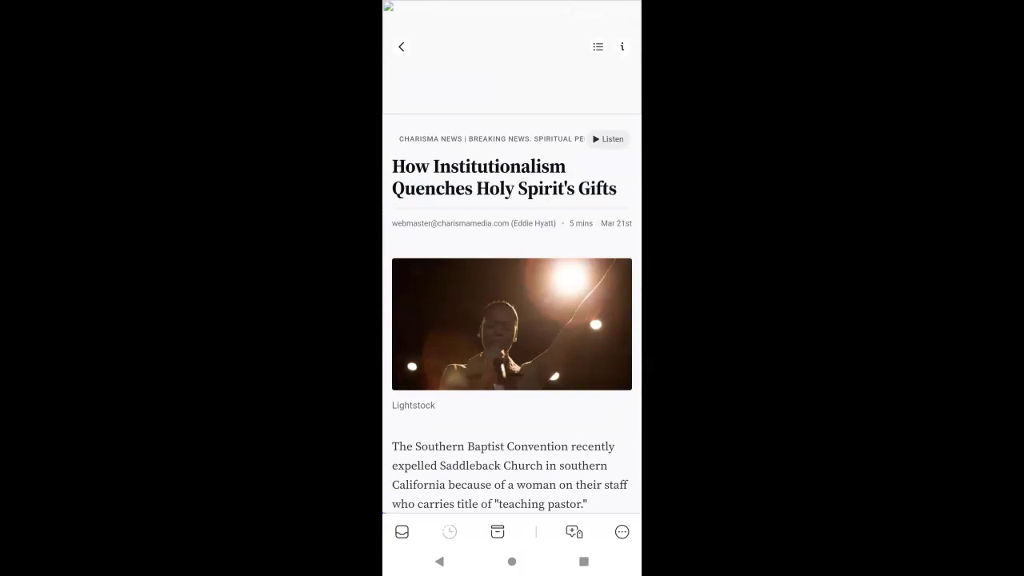
pyautogui.click(607, 139)
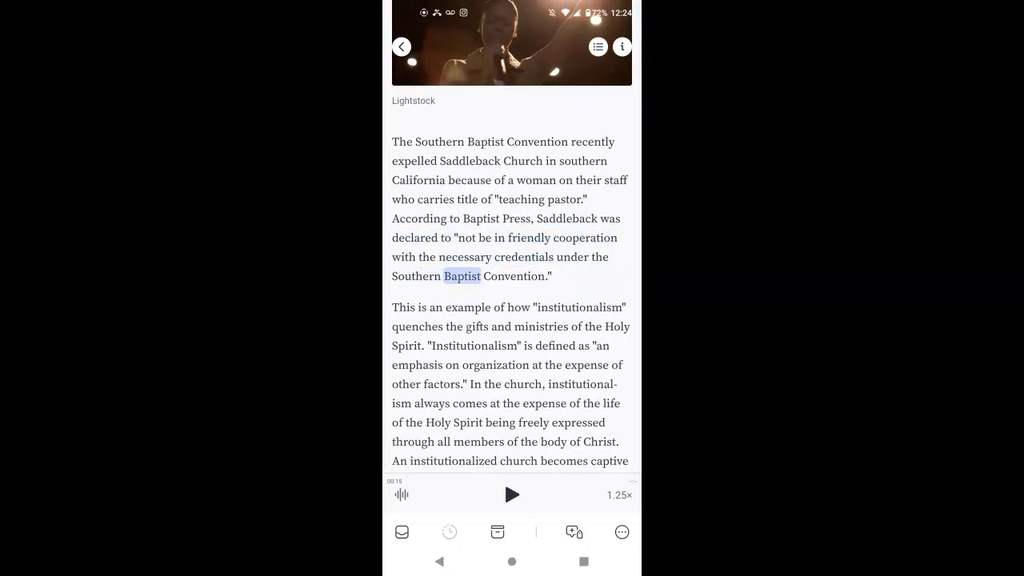
# - Highlight the passage from "is an example of how" to "emphasis on organization at" in the article's second paragraph
pyautogui.moveTo(417, 307); pyautogui.dragTo(542, 365)
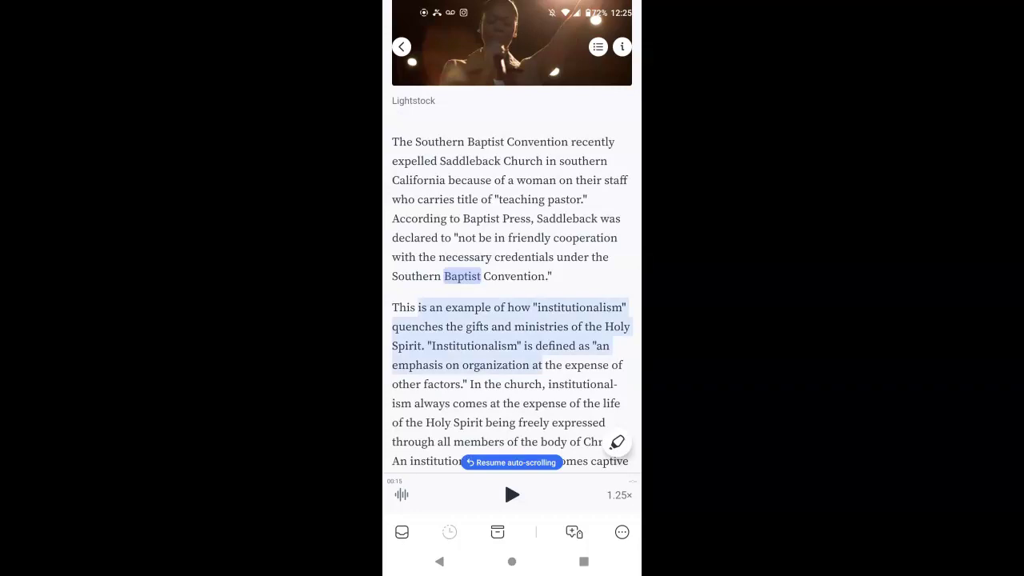
pyautogui.click(617, 442)
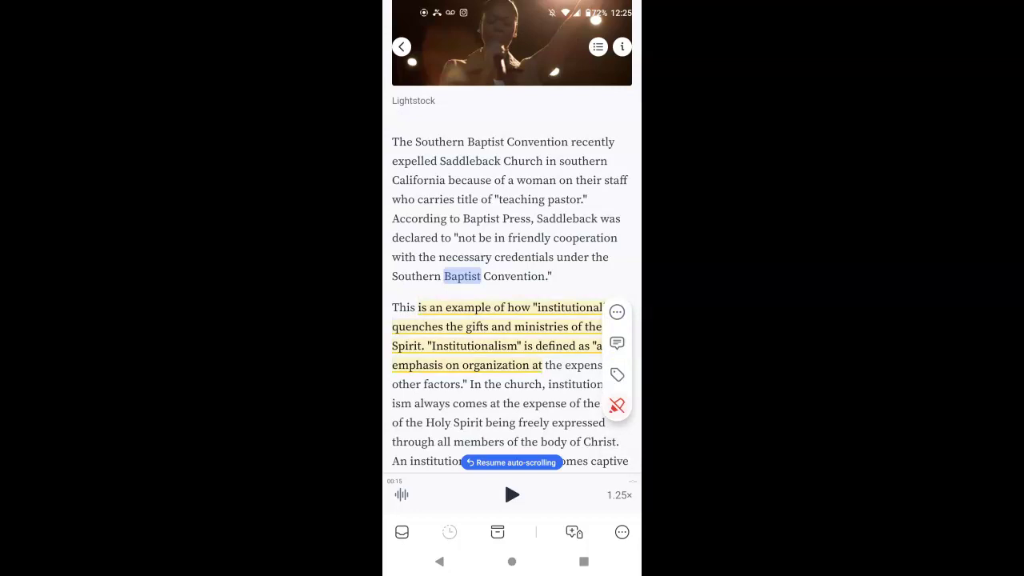
pyautogui.click(503, 480)
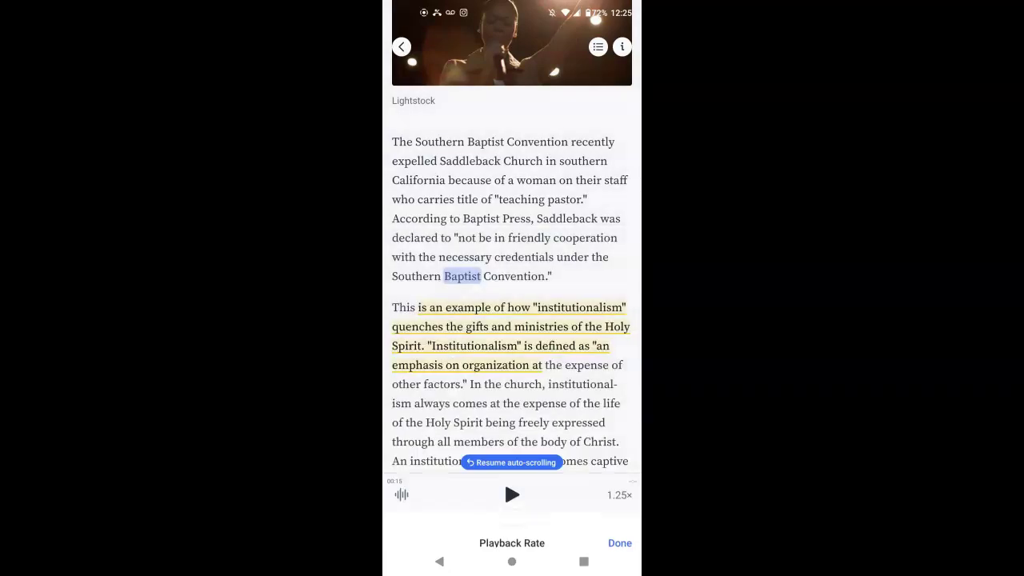
# - Check the playback rate options, leave the rate at 1.25, and move the article to the Inbox
pyautogui.click(619, 494)
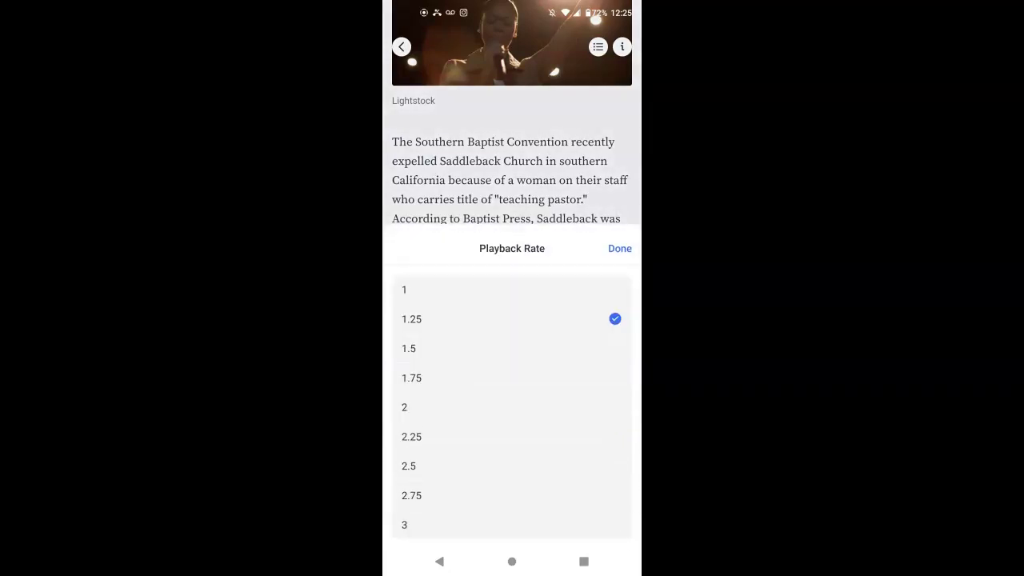
pyautogui.scroll(-3, 511, 407)
pyautogui.scroll(3, 512, 408)
pyautogui.click(619, 248)
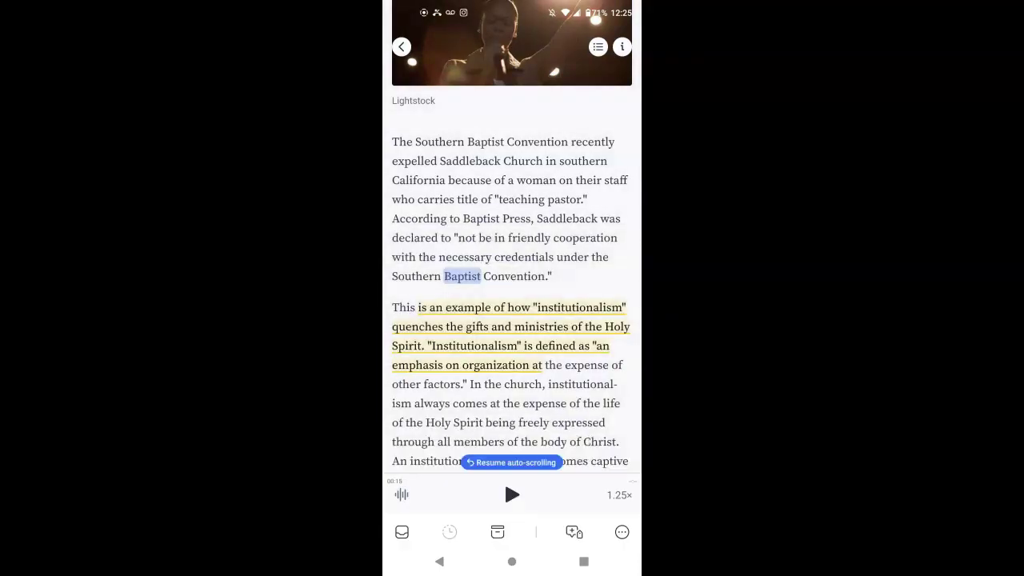
pyautogui.click(402, 532)
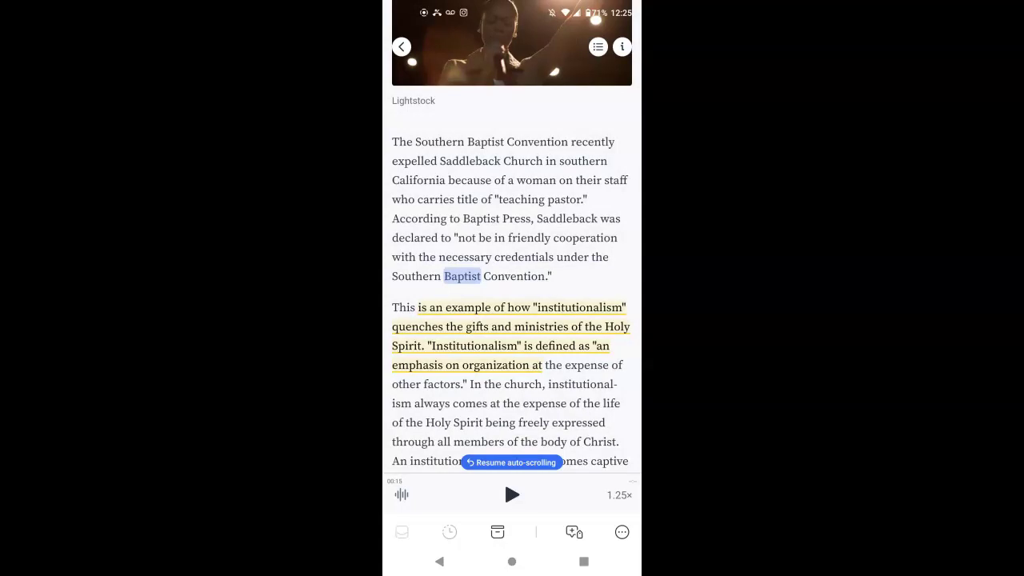